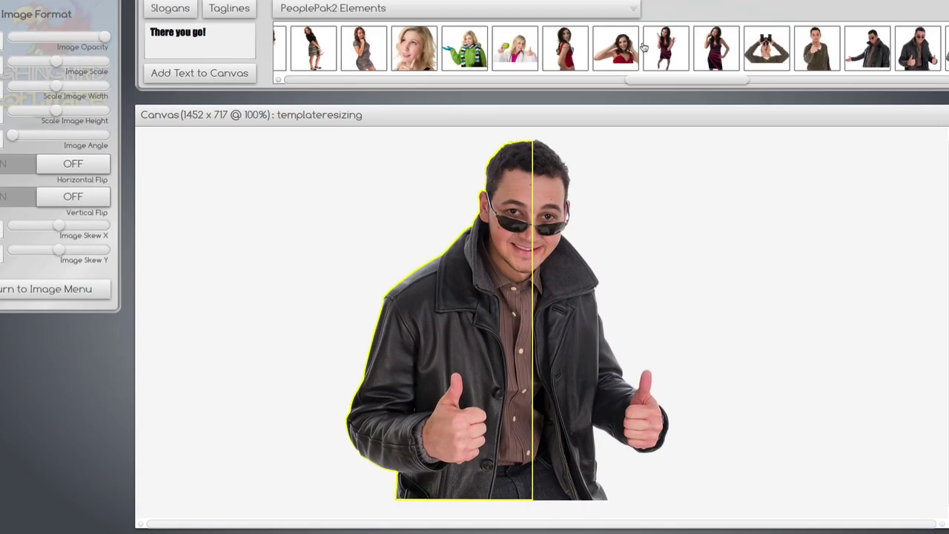
Move the split half of the man's image away from the other half on the canvas.
drag(462, 301, 271, 308)
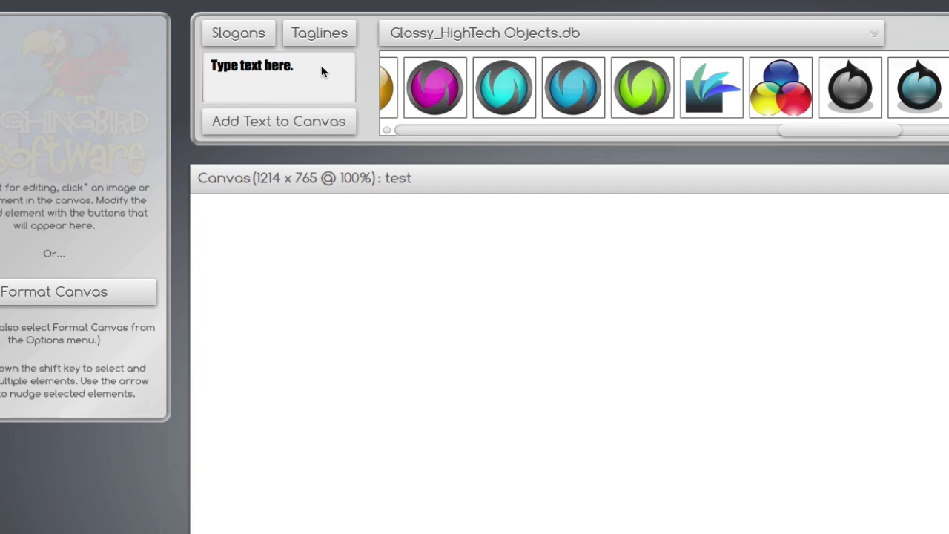
Add the text "Large Text" to the canvas and format it in Impact with text scale 247 and character spacing -3.
click(322, 71)
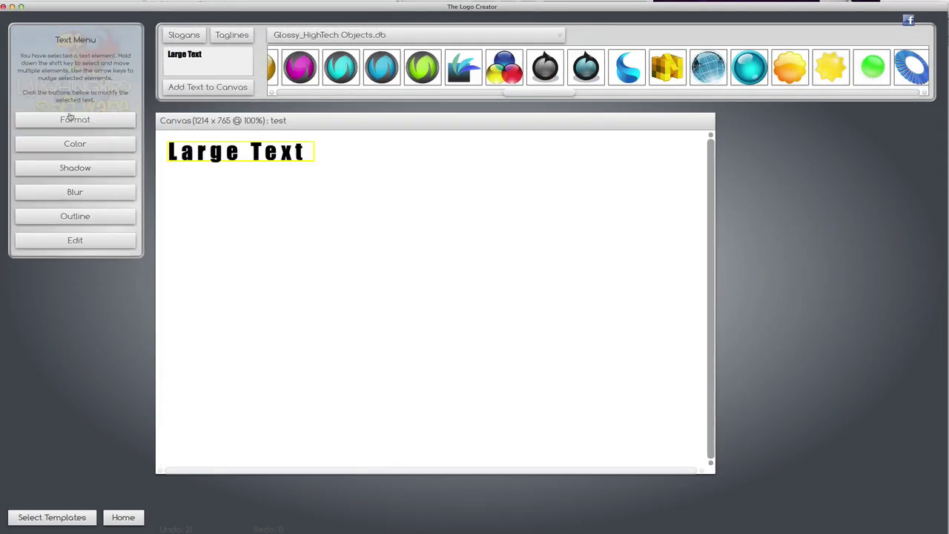
click(75, 120)
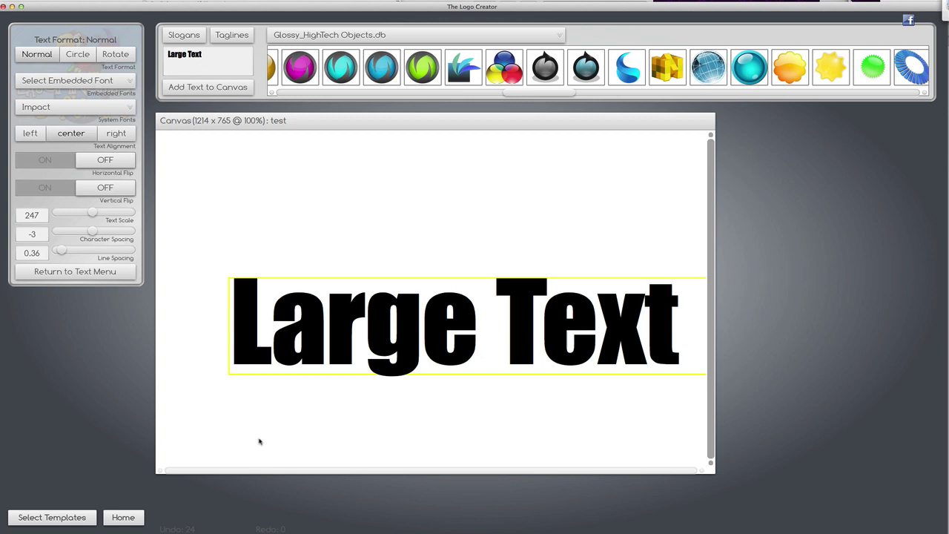
click(295, 396)
Add the spiky-haired mascot in the red jacket from the Mascots2Go_v1 library over the letter L.
click(343, 38)
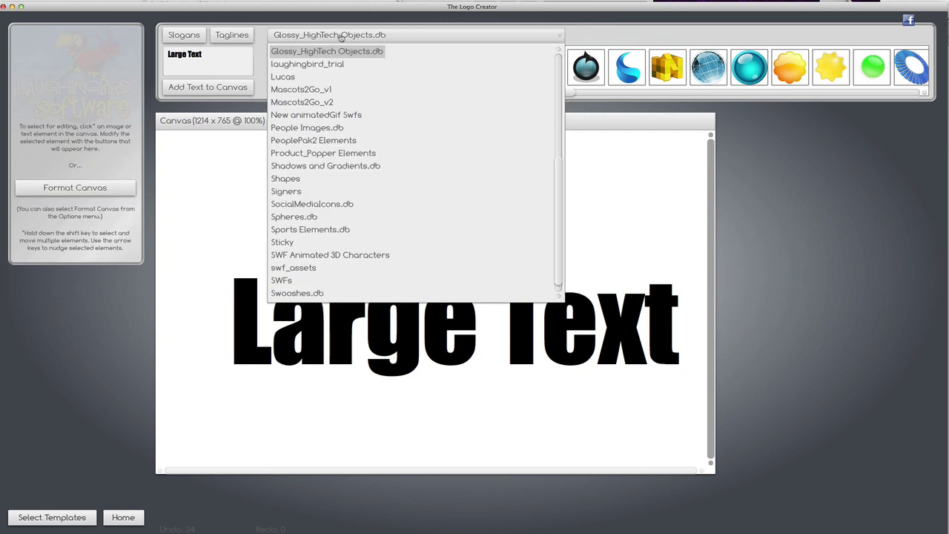
click(302, 89)
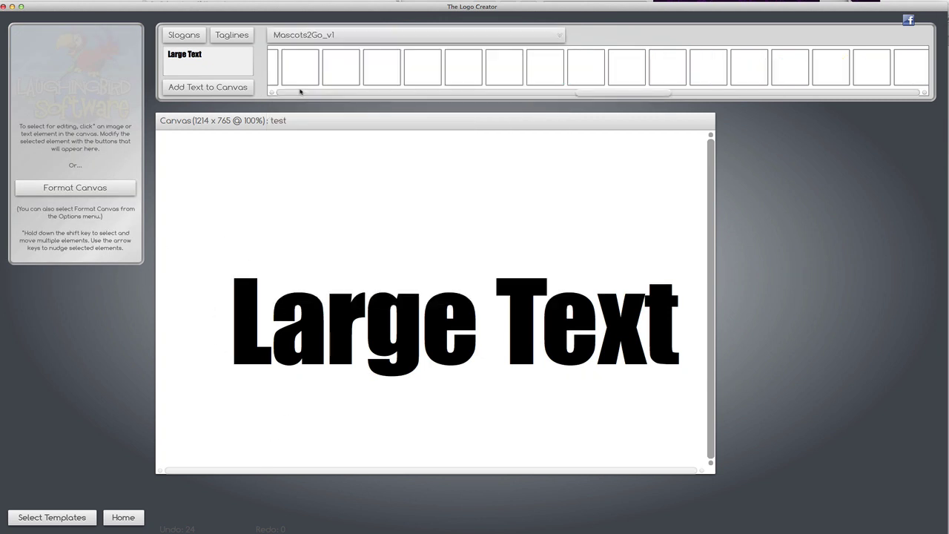
drag(623, 92, 241, 293)
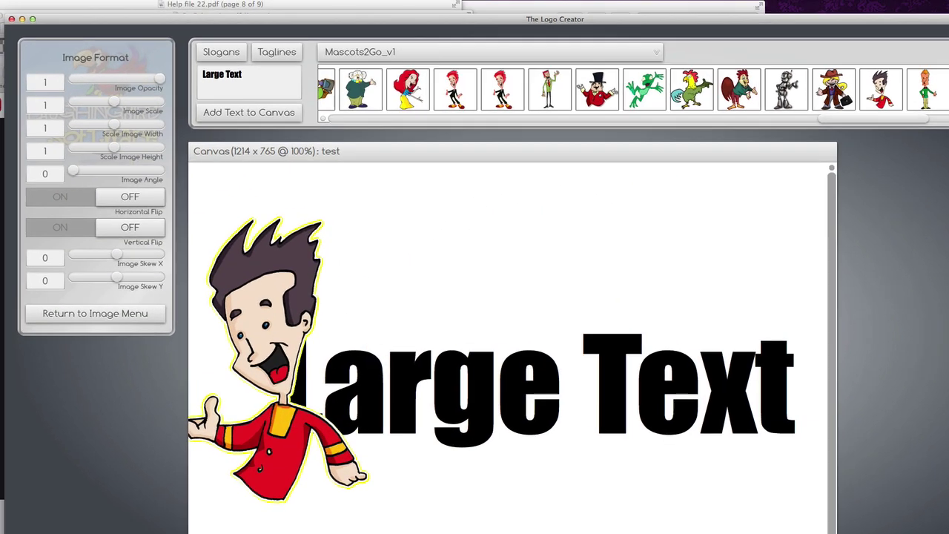
Send the mascot to the back behind the large text and reposition it around the letter L.
click(119, 6)
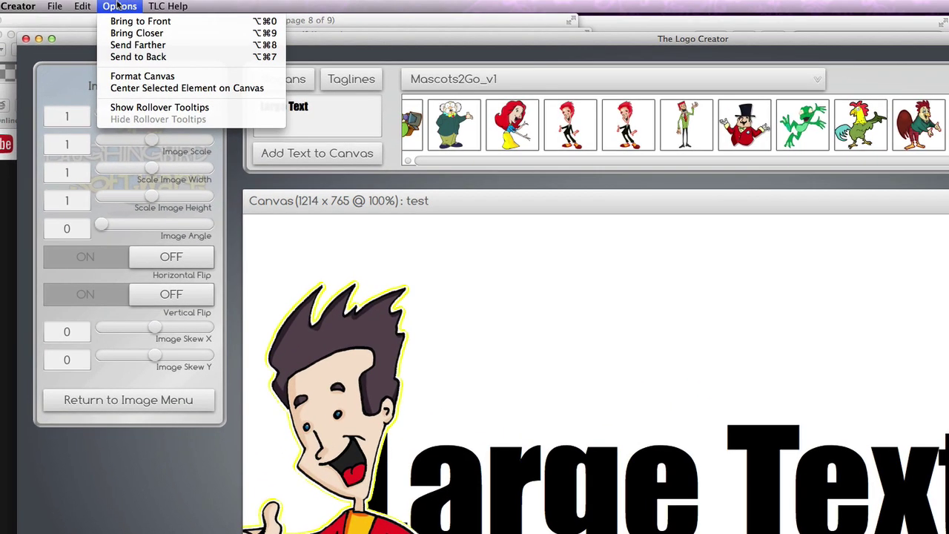
click(122, 57)
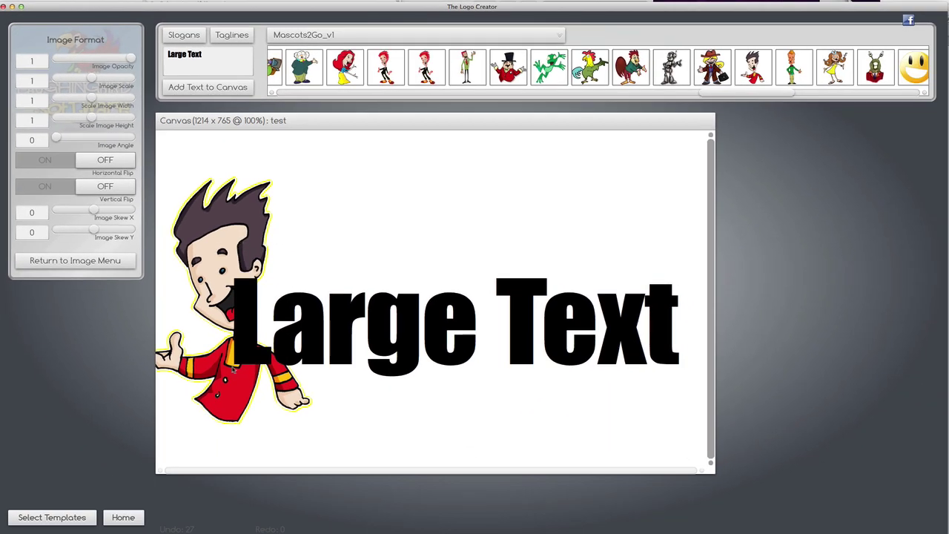
drag(233, 367, 254, 342)
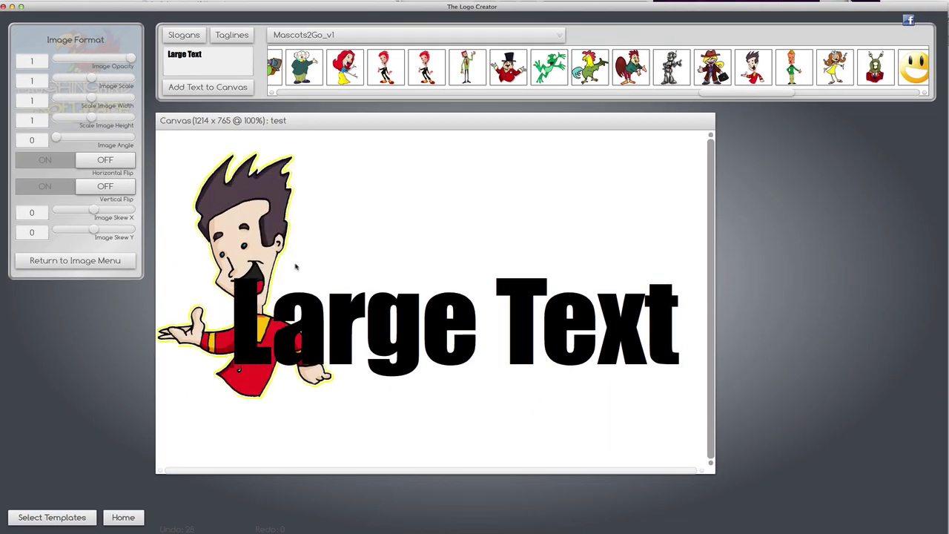
drag(245, 253, 235, 281)
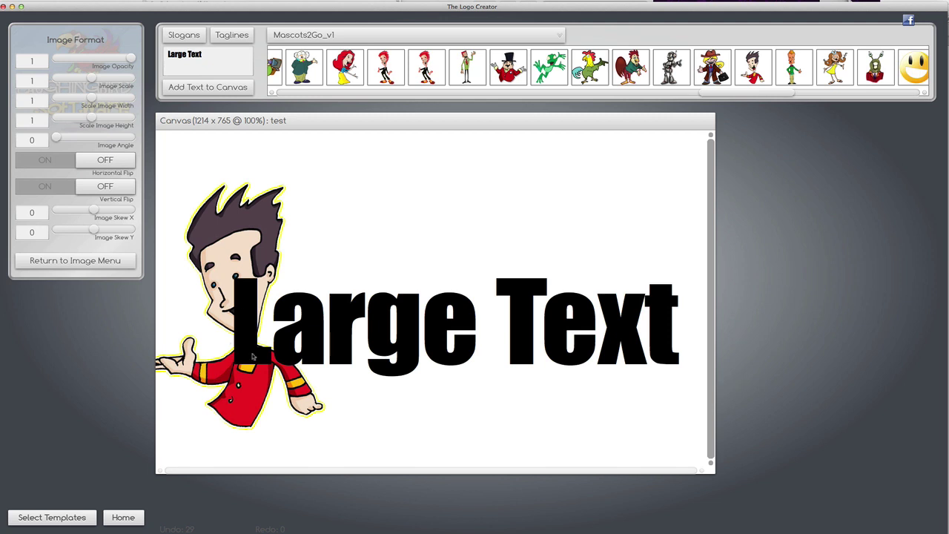
Separate the text from the mascot and shrink the canvas to 270 x 629 so its edge cuts through the mascot.
drag(254, 358, 428, 282)
drag(243, 374, 270, 339)
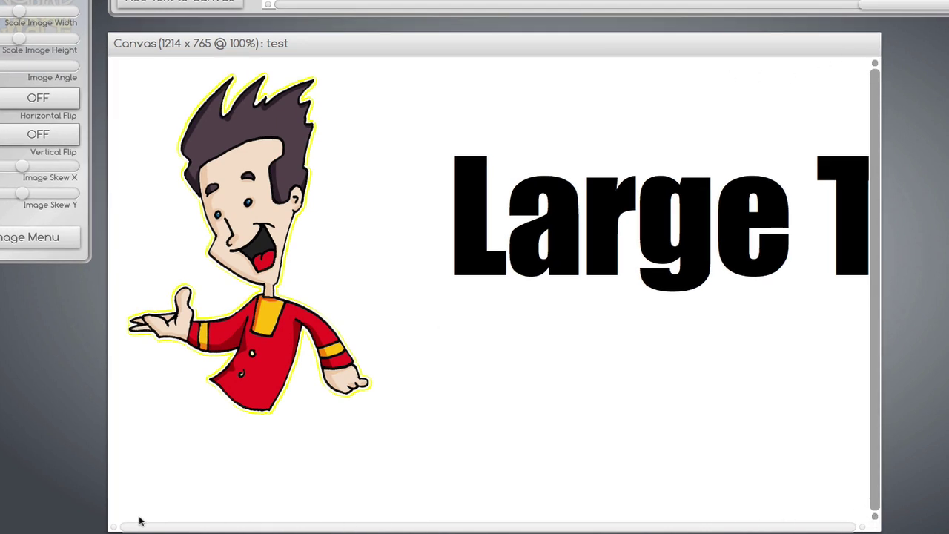
click(171, 459)
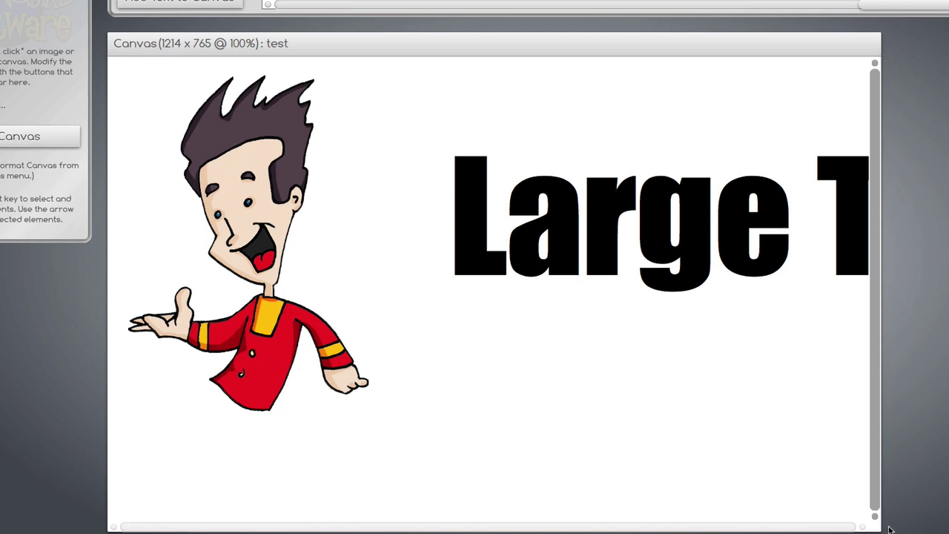
drag(877, 525, 288, 447)
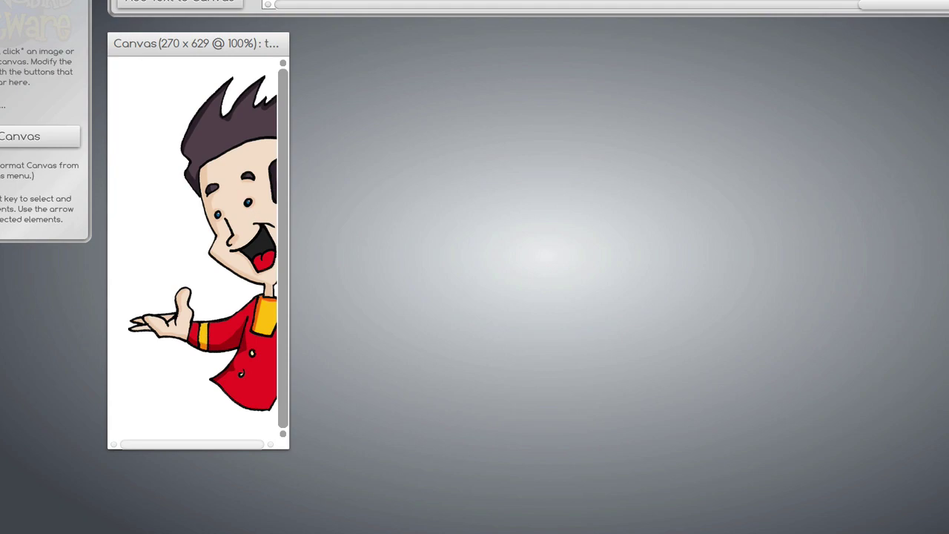
Export the cropped mascot as a transparent PNG named splitDude in the Tutorial-SplitImages folder.
click(173, 8)
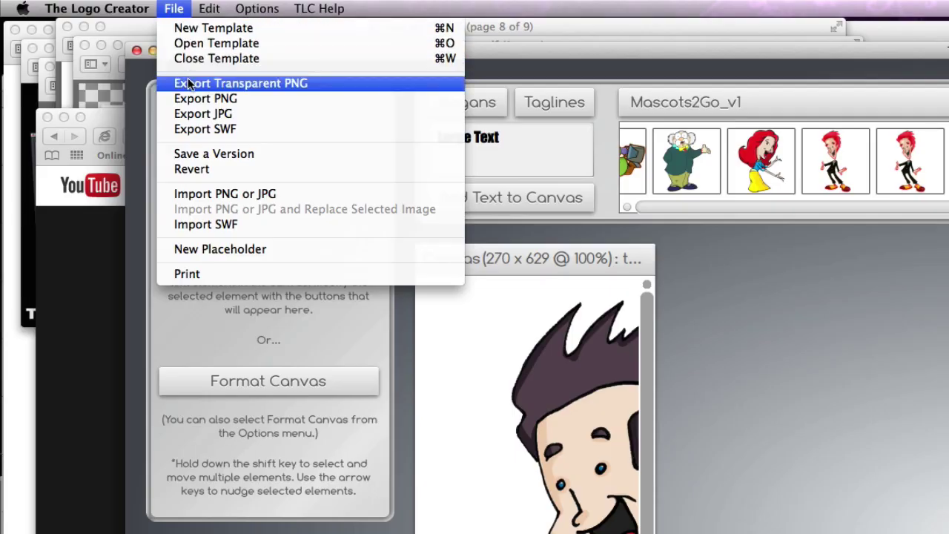
click(187, 80)
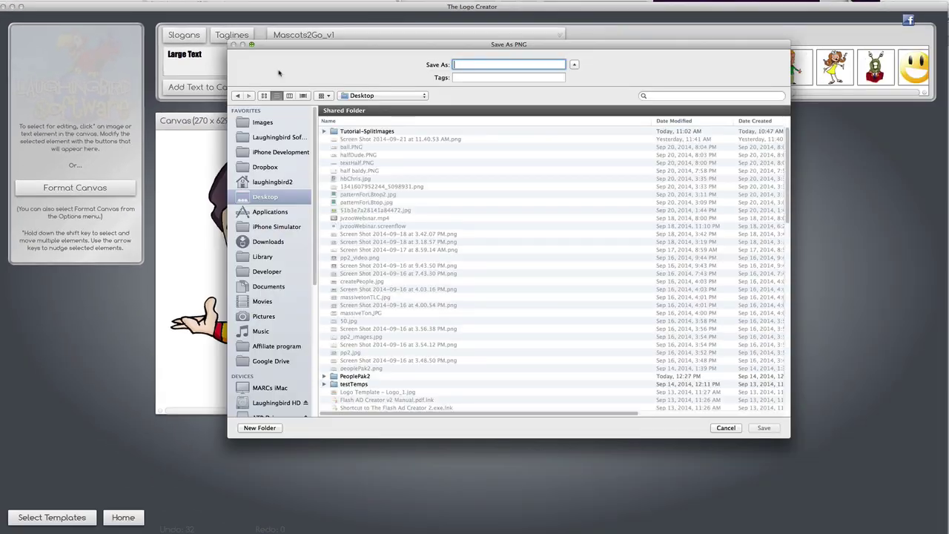
double_click(341, 132)
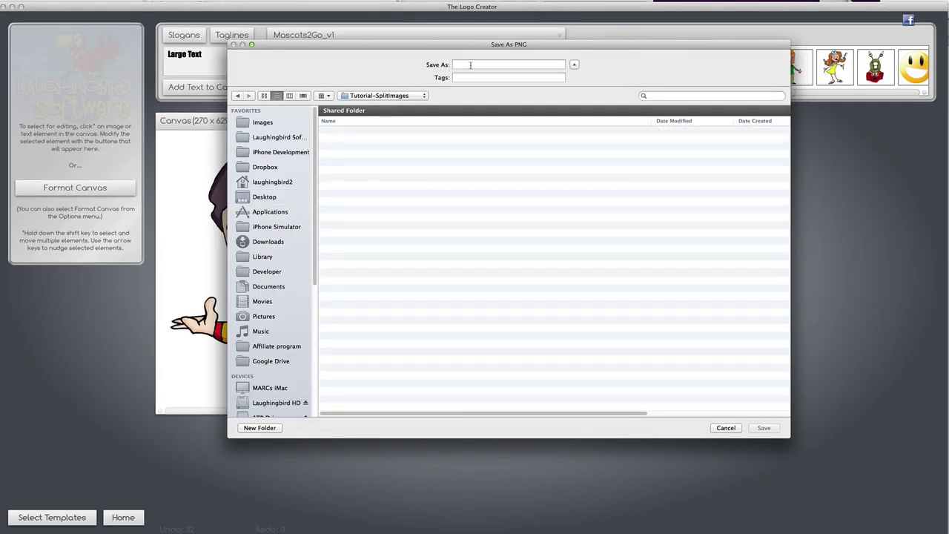
text(splitdude)
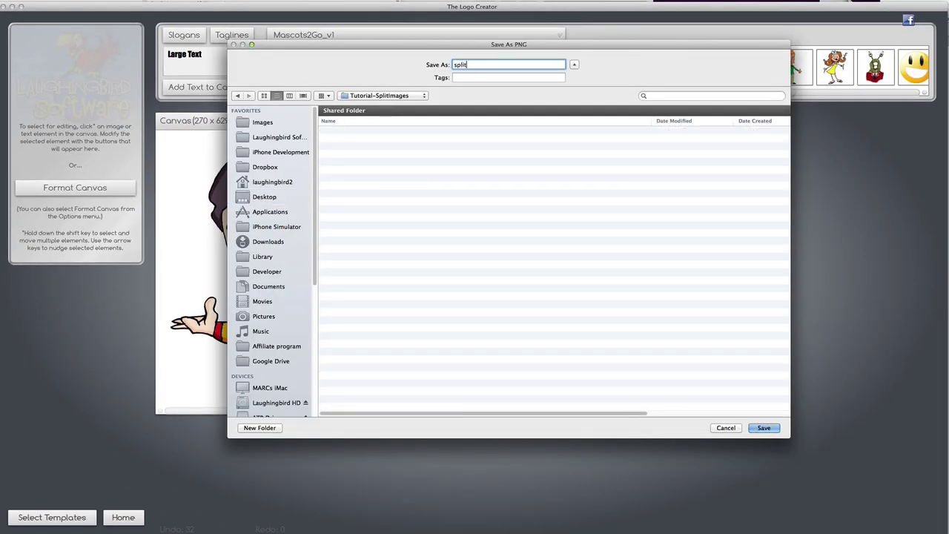
key(Return)
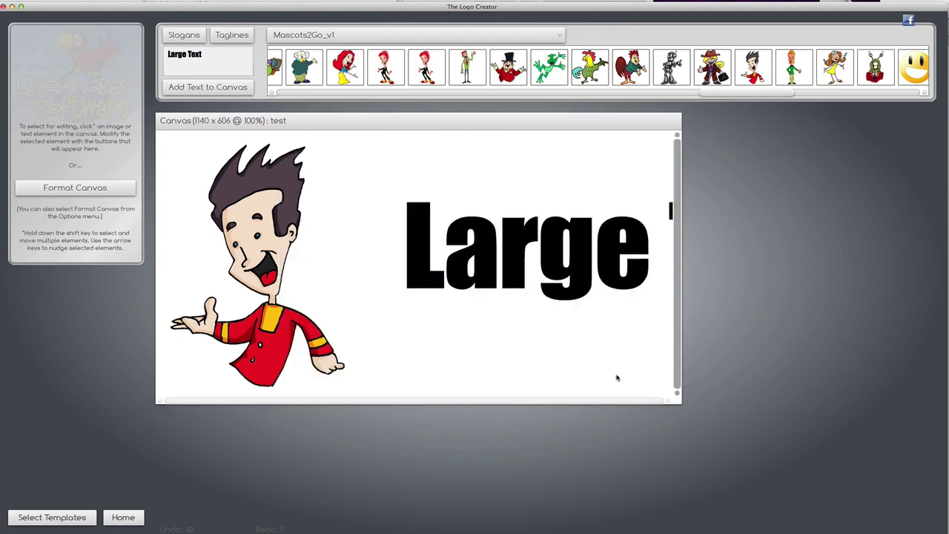
Replace the full mascot on the canvas with splitDude.PNG imported from the Tutorial-SplitImages folder.
click(287, 213)
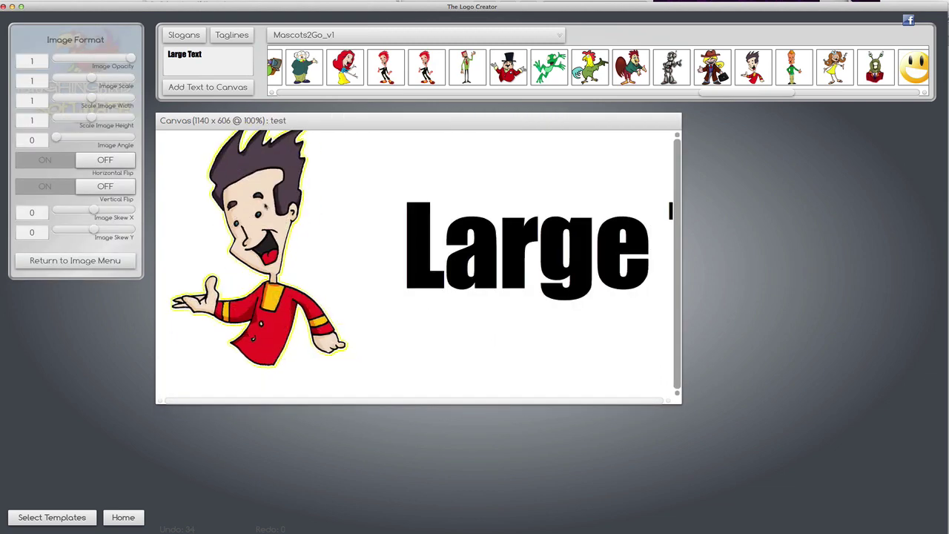
key(Delete)
click(52, 4)
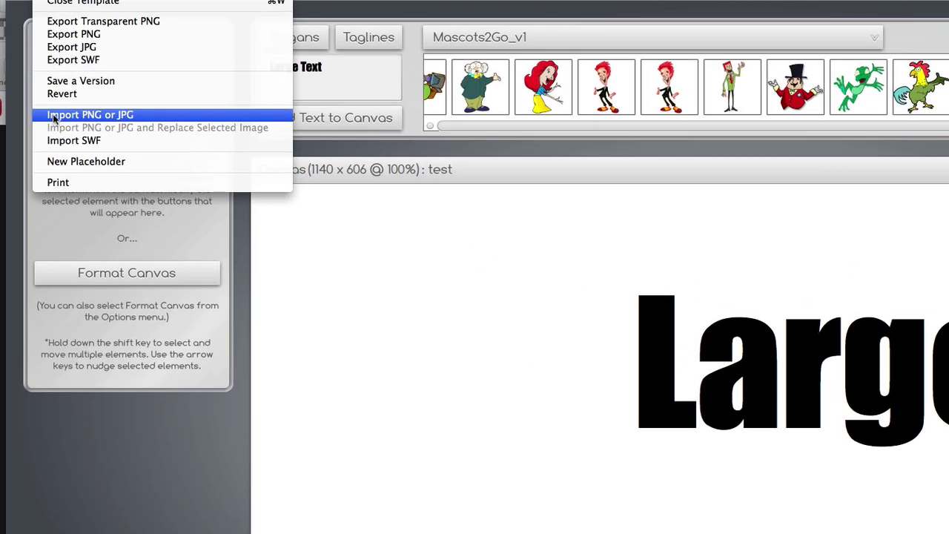
click(58, 106)
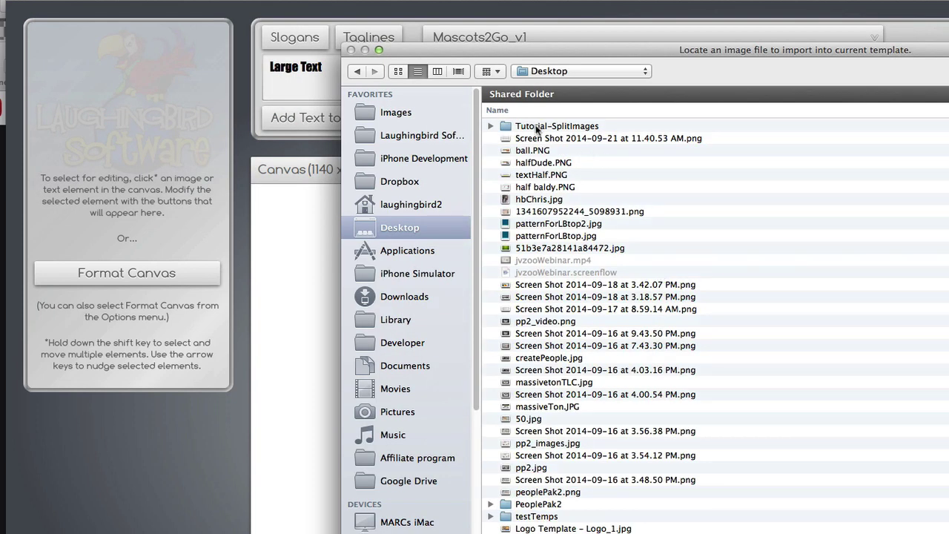
double_click(535, 124)
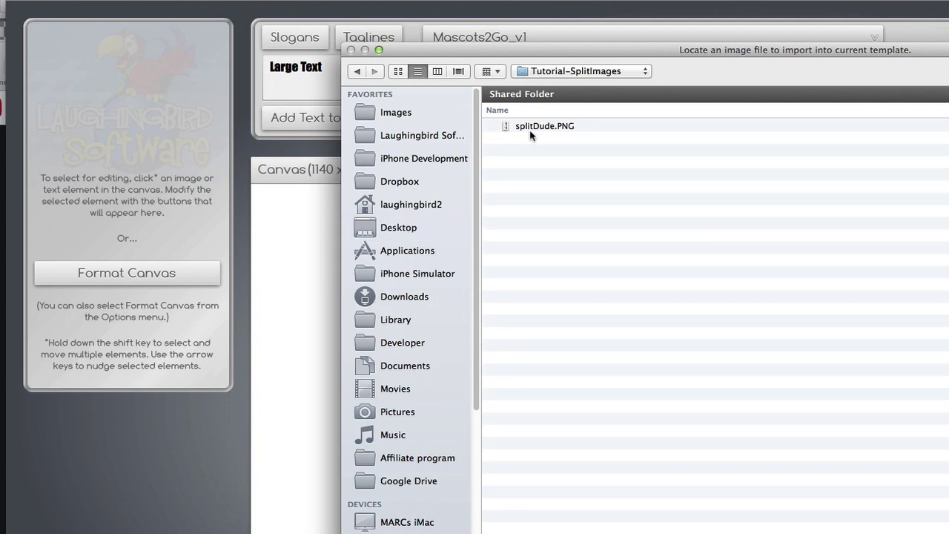
double_click(530, 127)
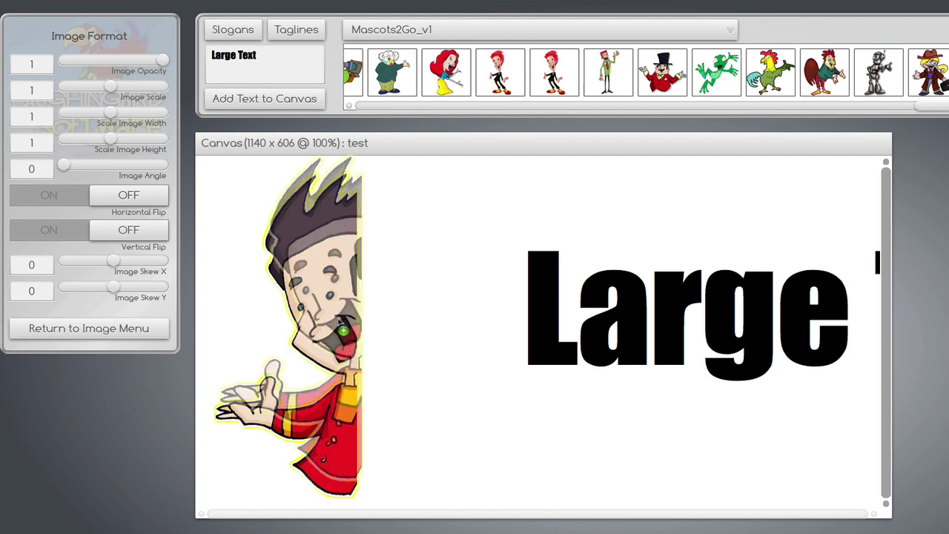
Scale the half mascot to 0.55 and move the large text against its cut edge.
drag(110, 87, 86, 88)
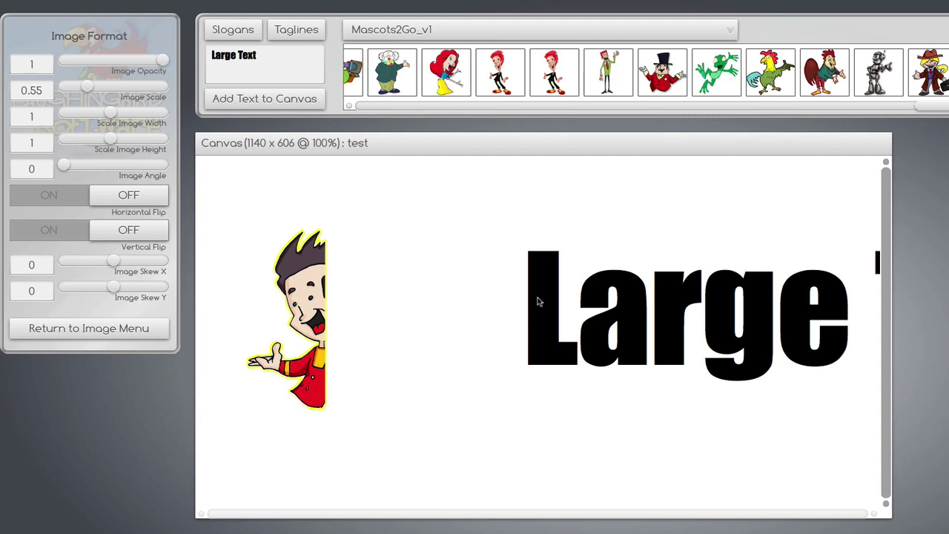
drag(538, 298, 341, 291)
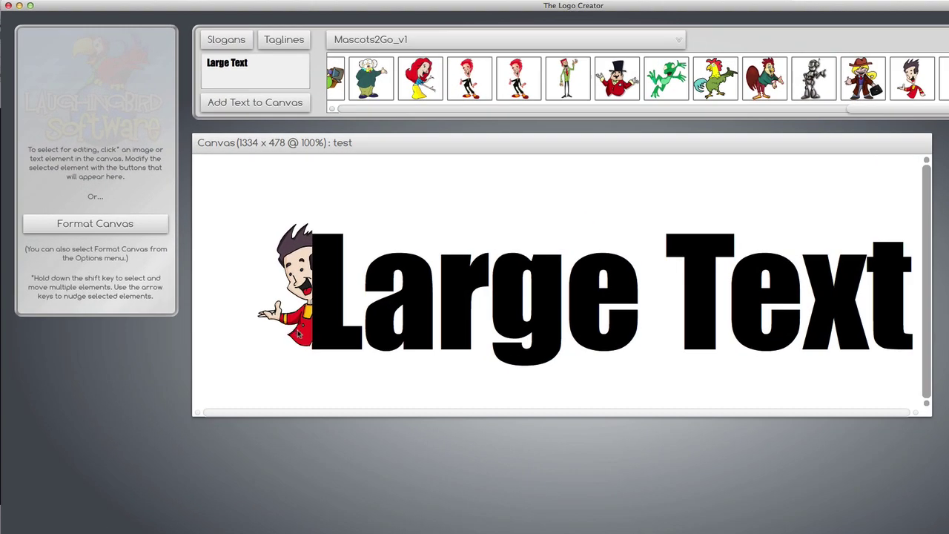
Move the half mascot over the letter L so its cut edge lines up with the letter's inner side.
drag(299, 335, 337, 343)
click(277, 381)
click(350, 393)
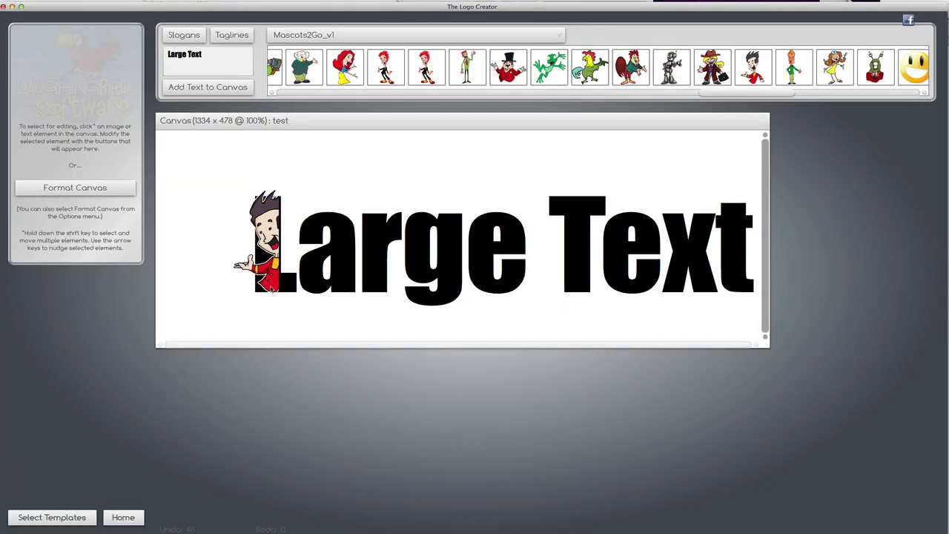
Delete the half mascot from the canvas, leaving only the large text.
drag(271, 281, 223, 275)
key(Delete)
click(59, 275)
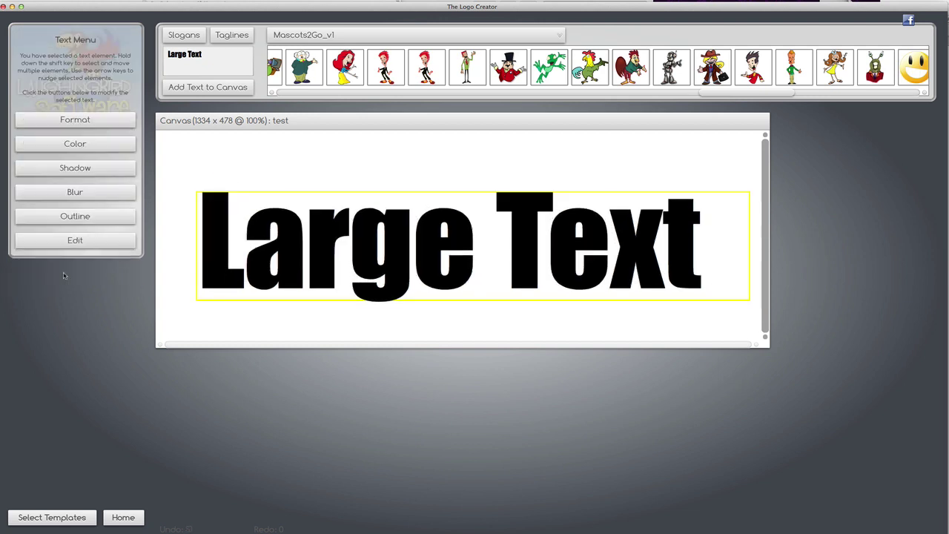
Change the large text to "Basket Ball" and fit it within the canvas width.
click(77, 241)
key(super+a)
text(Bas)
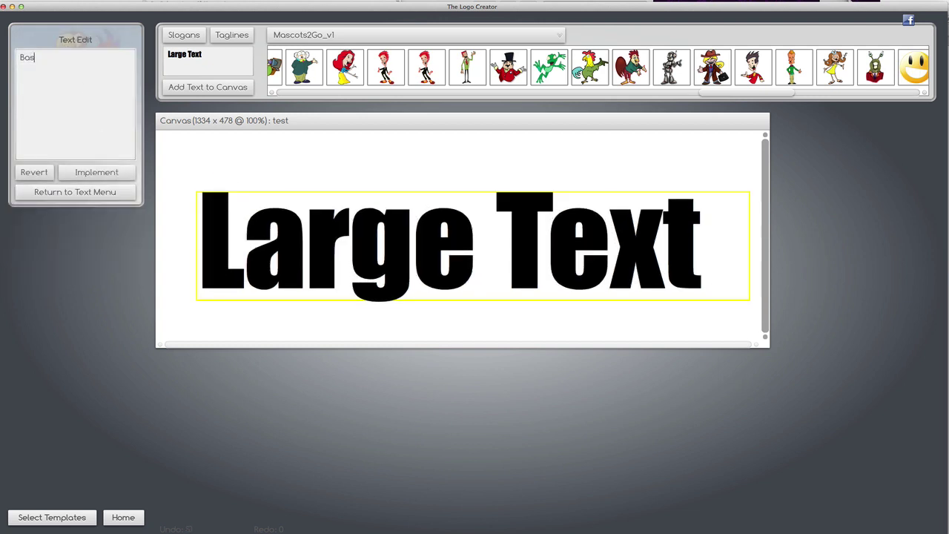
text(ketBall)
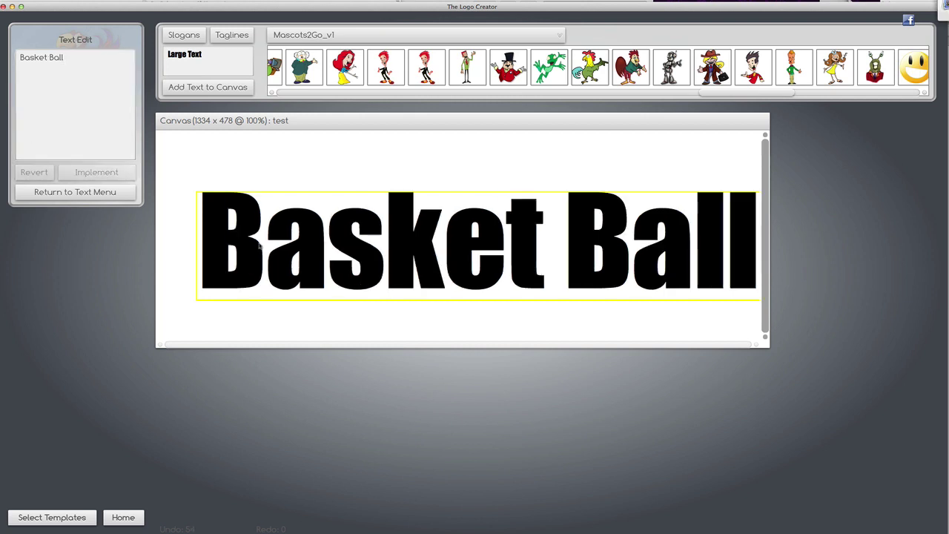
click(287, 309)
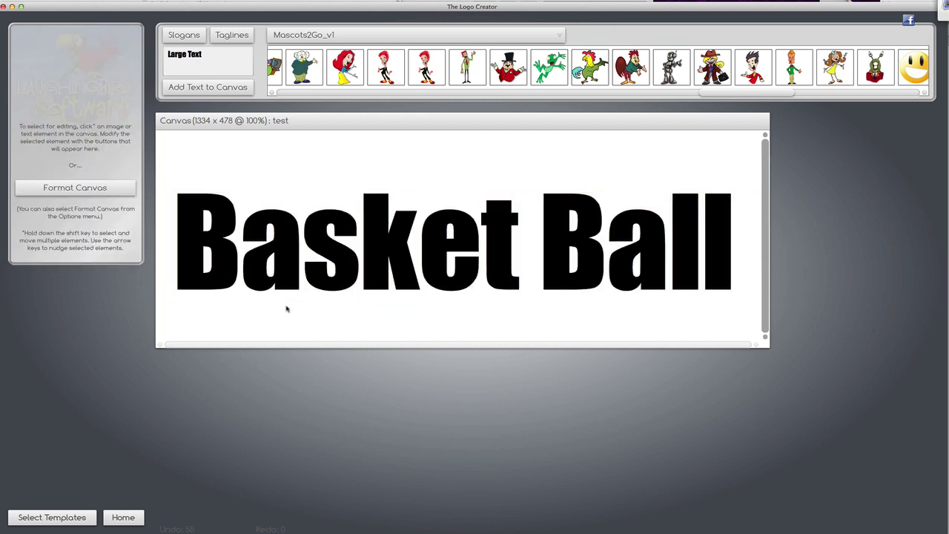
Add the basketball from the Sports Elements.db library to the canvas and scale it to 0.72.
click(410, 37)
scroll(415, 185, down, 5)
click(312, 271)
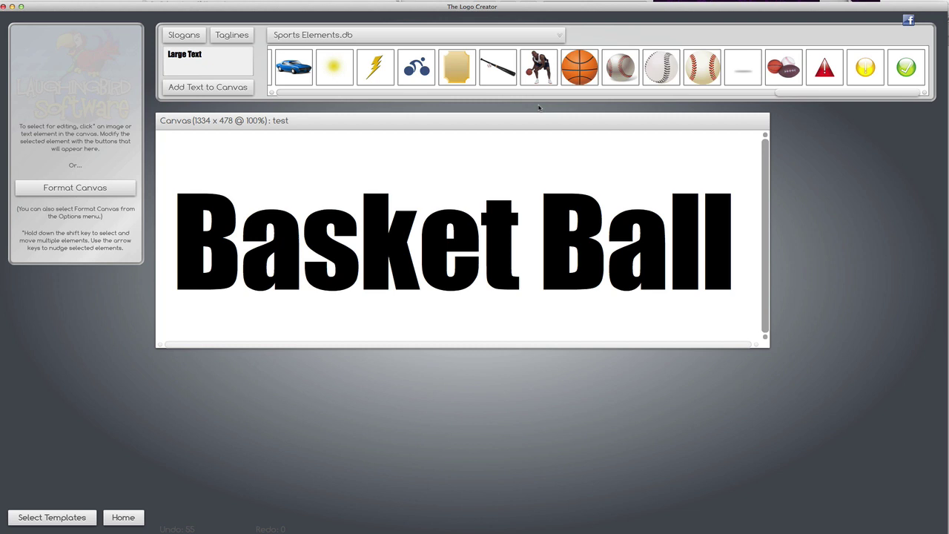
drag(577, 70, 517, 240)
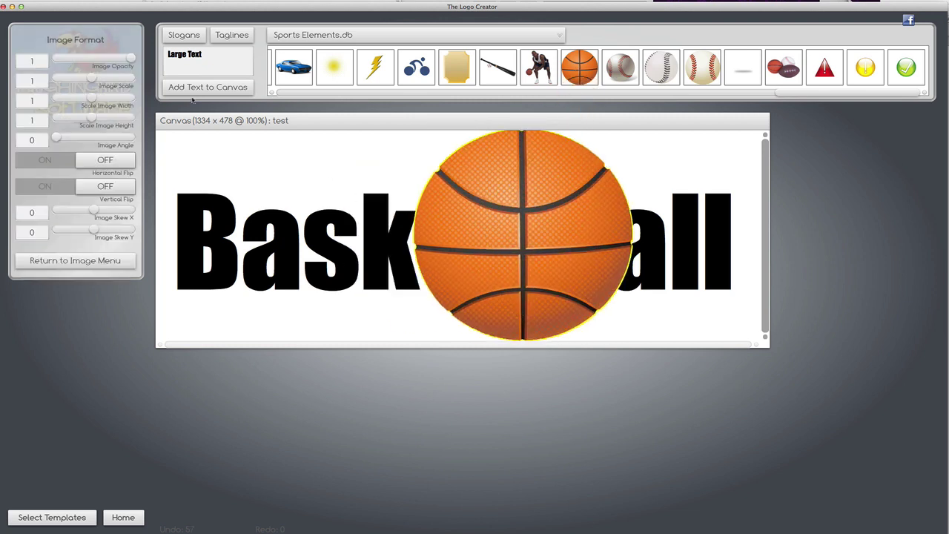
drag(90, 78, 80, 79)
Move the basketball to the canvas's upper-left area and the "Basket Ball" text to its lower-right corner, clear of the ball.
drag(528, 233, 434, 237)
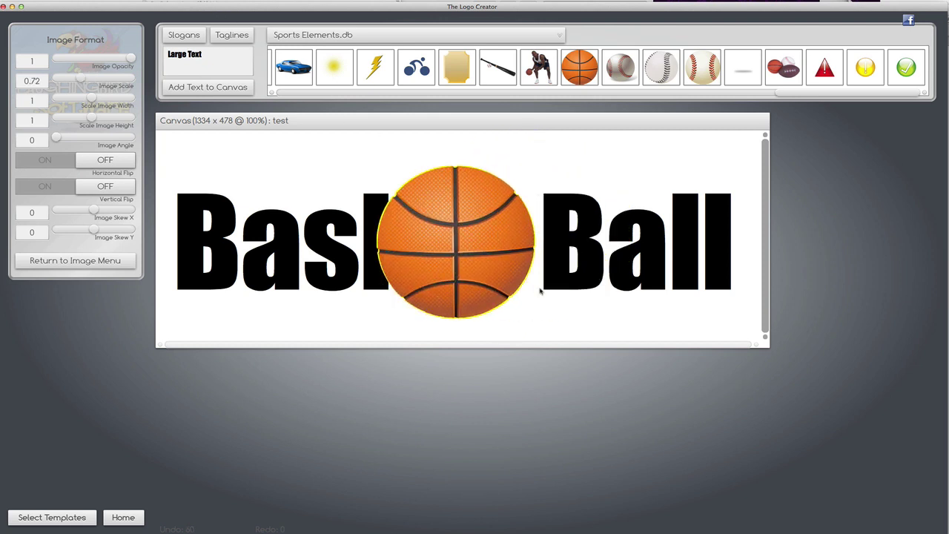
drag(468, 264, 261, 237)
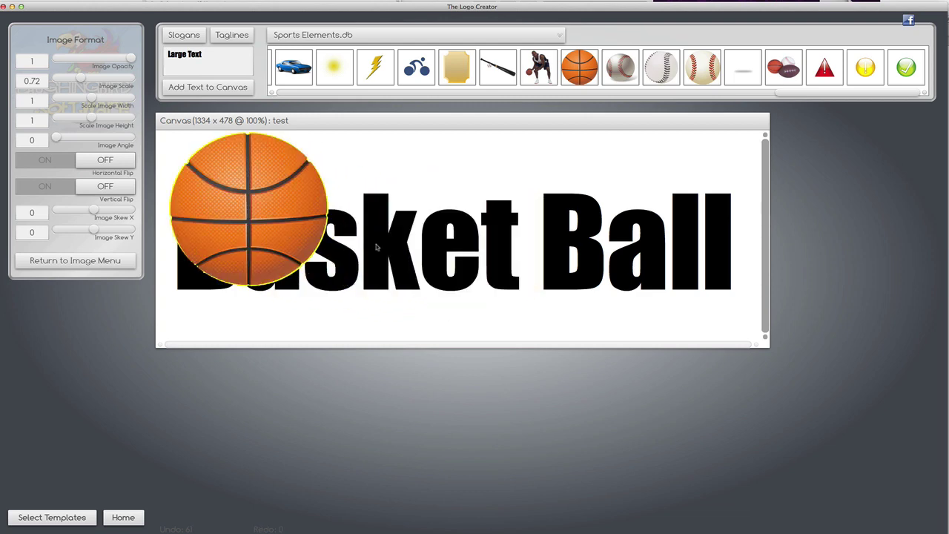
drag(376, 247, 683, 312)
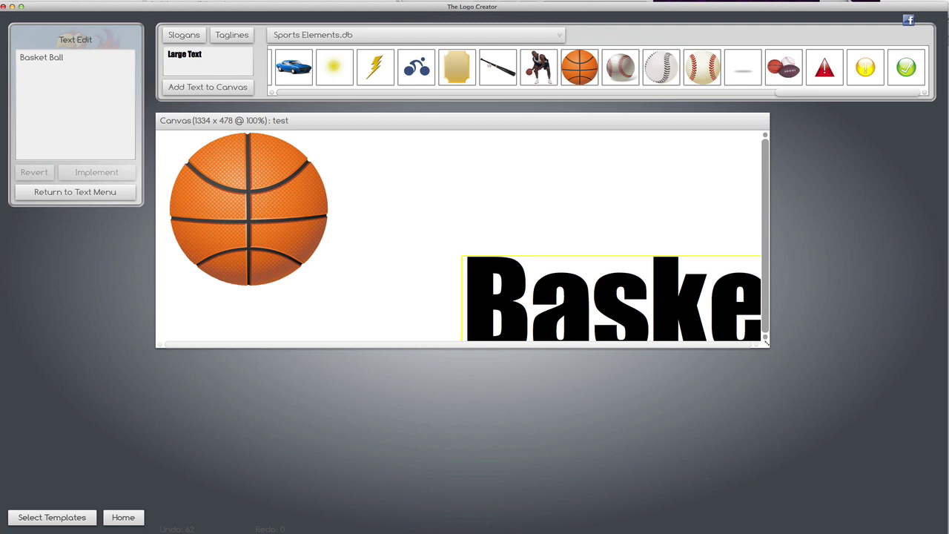
Shrink the canvas to about 211 x 395 so it cuts the basketball in half, and export a transparent PNG named halfBall.
drag(767, 342, 258, 310)
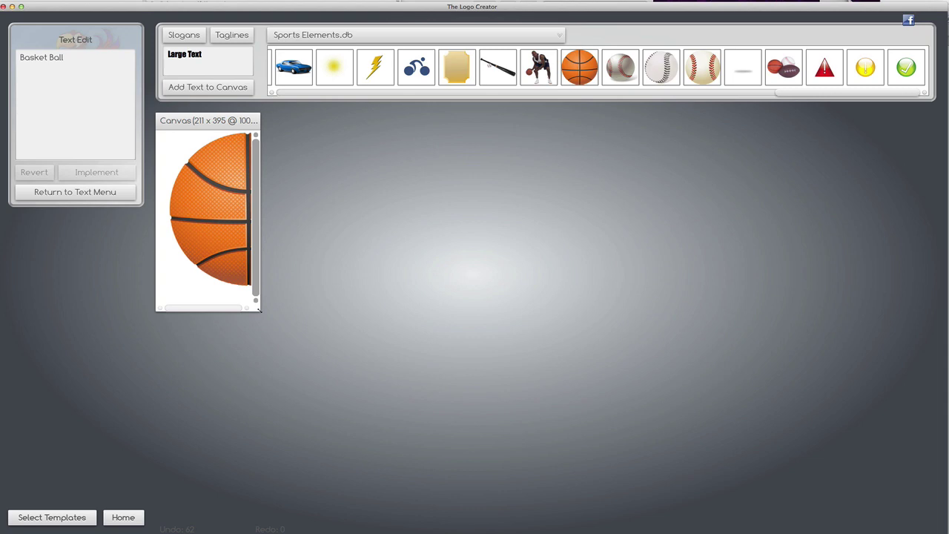
click(163, 5)
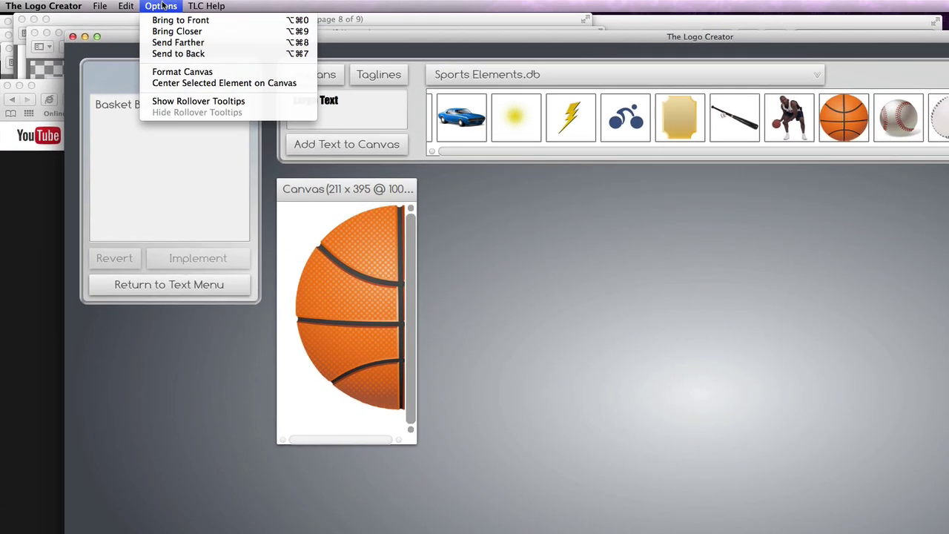
mouse_move(99, 6)
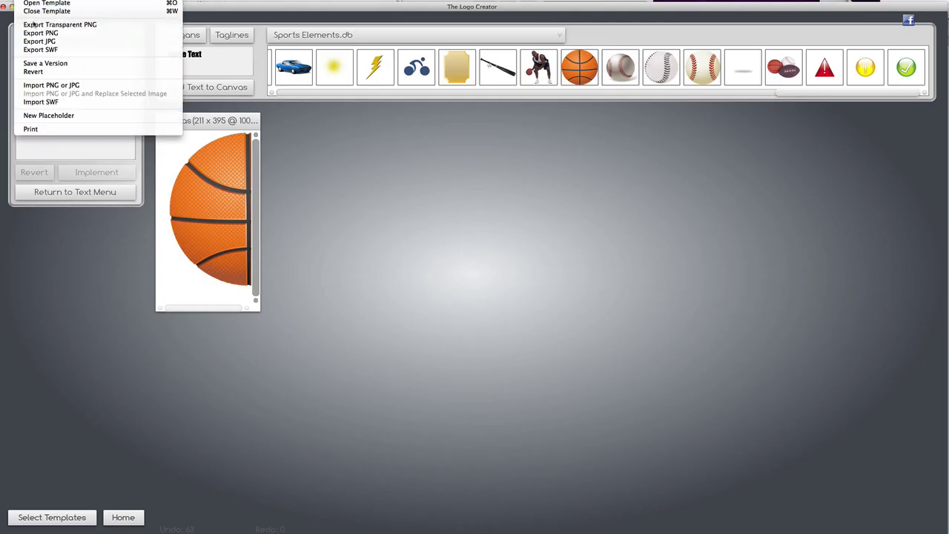
click(34, 24)
text(halfBall)
key(Return)
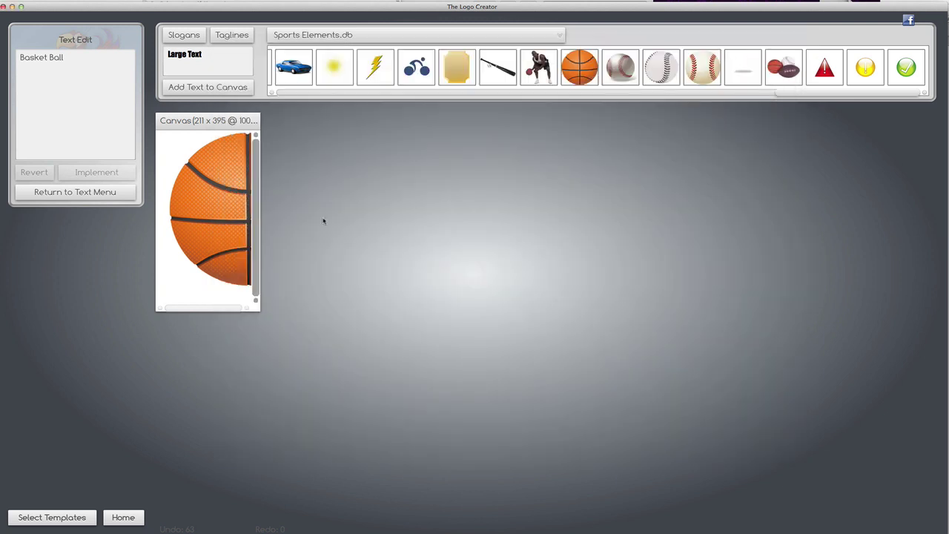
Enlarge the canvas to about 1366 x 515 and replace the full basketball with the imported halfBall.PNG.
drag(258, 307, 783, 363)
drag(192, 228, 260, 277)
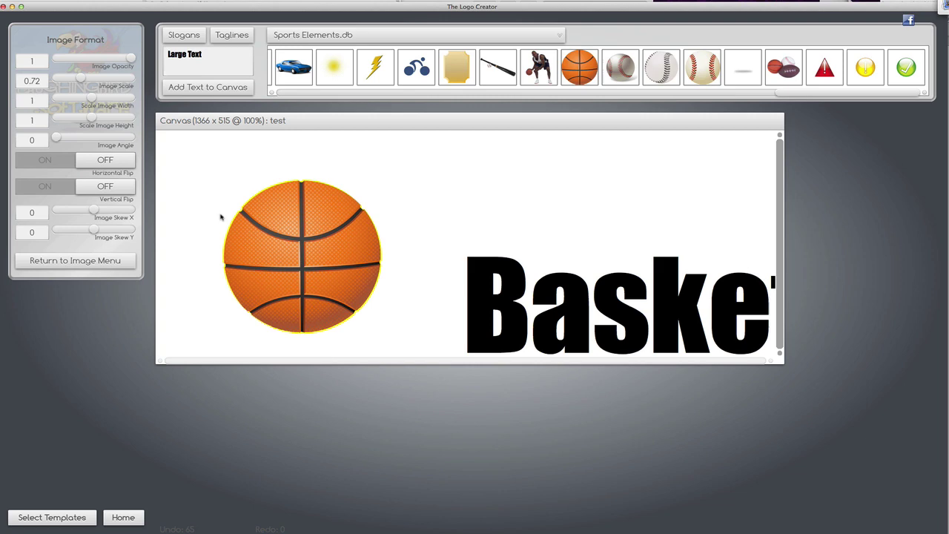
key(Delete)
click(30, 0)
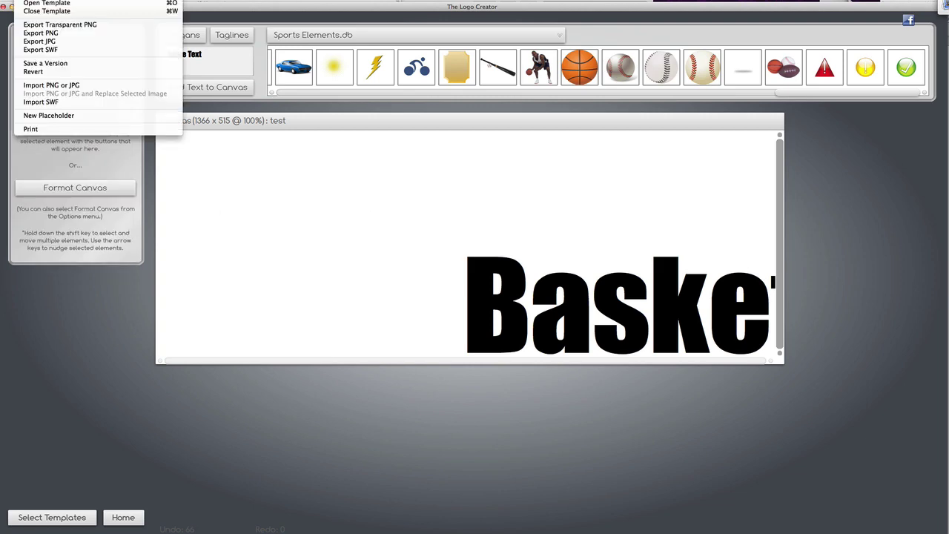
click(45, 87)
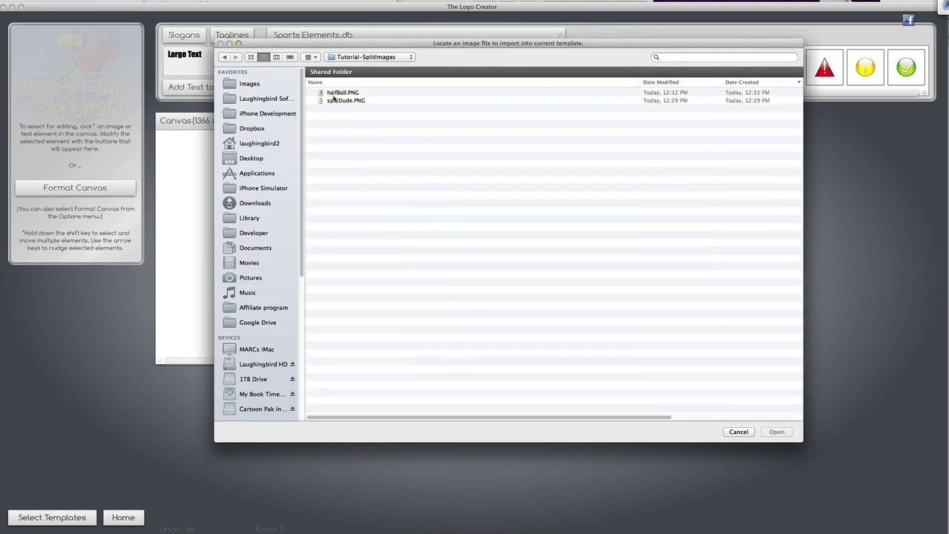
double_click(334, 92)
Move the "Basket Ball" text fully into view and place the half ball, scaled down slightly, between the two words.
drag(209, 232, 342, 243)
drag(486, 273, 208, 213)
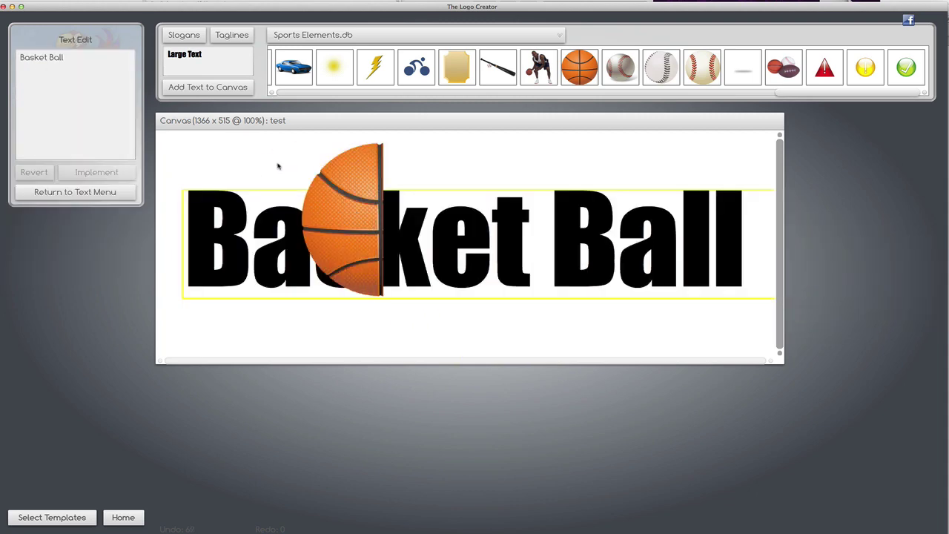
drag(347, 182, 519, 226)
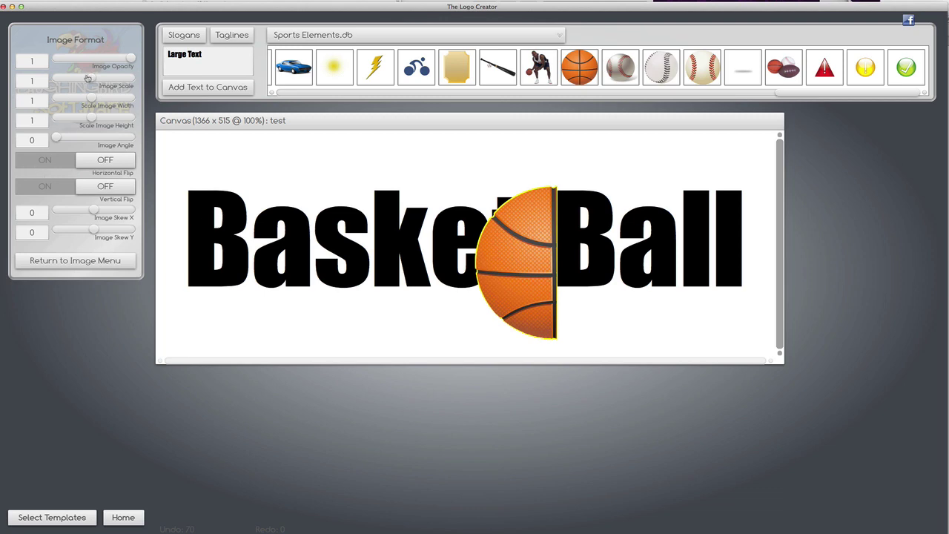
drag(87, 79, 80, 79)
drag(500, 273, 523, 320)
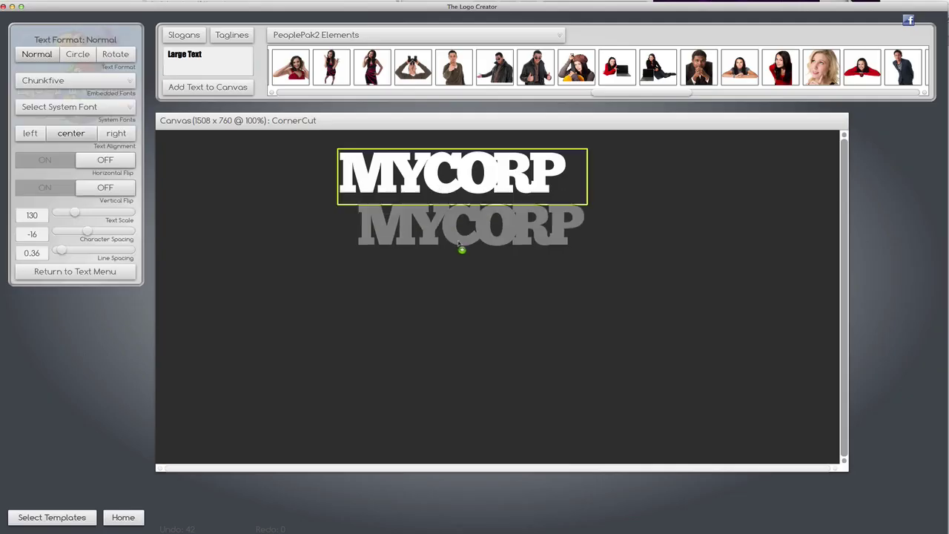
Set the MYCORP text scale to 279 and position it in the canvas's upper middle, with the canvas resized to about 1490 x 642.
drag(460, 246, 464, 260)
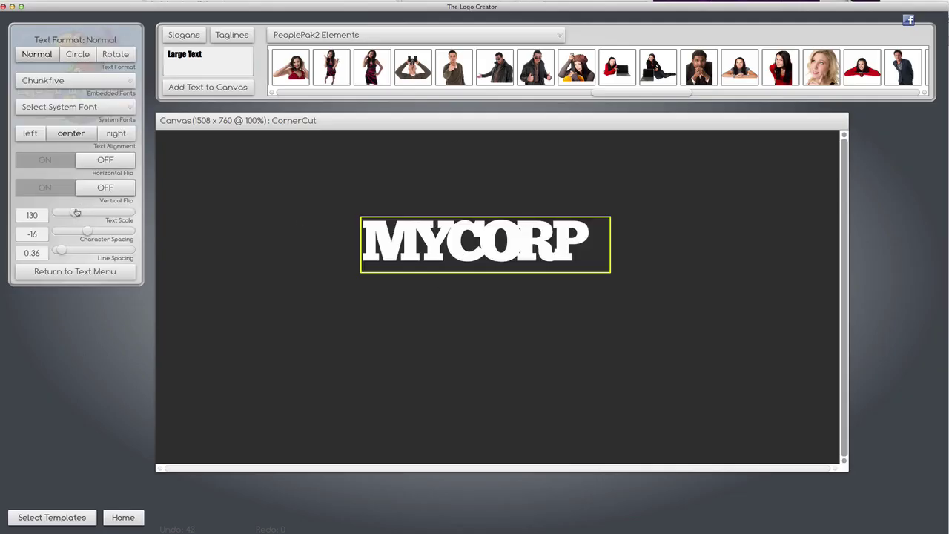
drag(76, 213, 97, 213)
drag(388, 244, 251, 199)
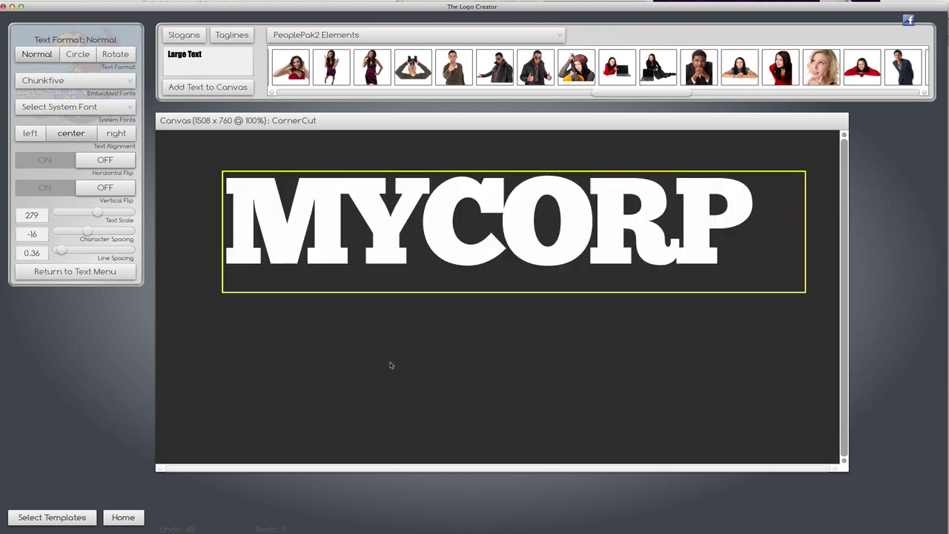
click(587, 389)
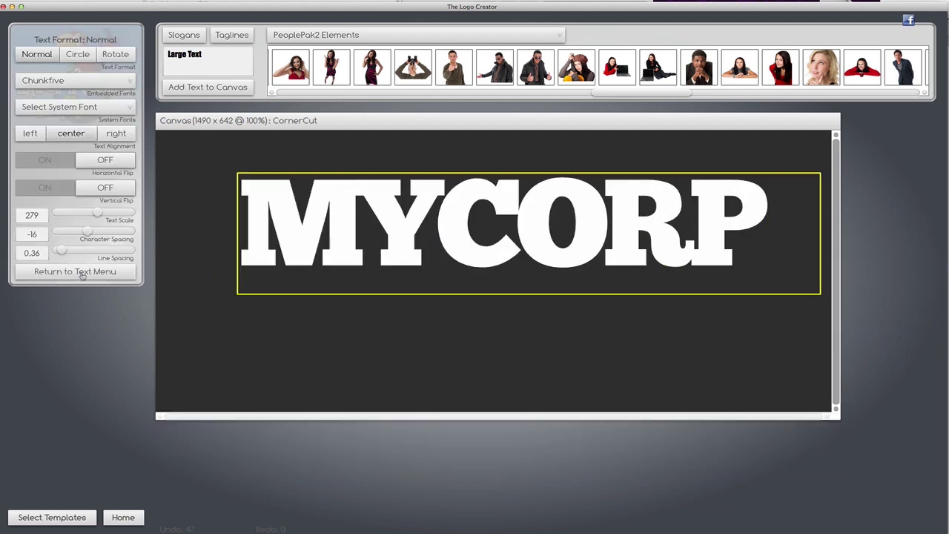
Color the MYCORP text solid yellow (ffcc07) and shift it slightly left on the canvas.
click(77, 272)
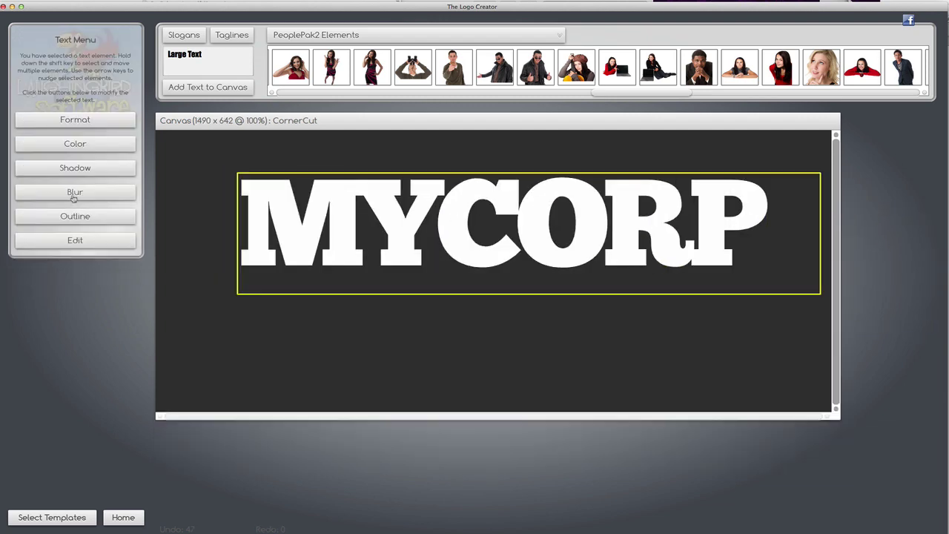
click(65, 146)
click(61, 114)
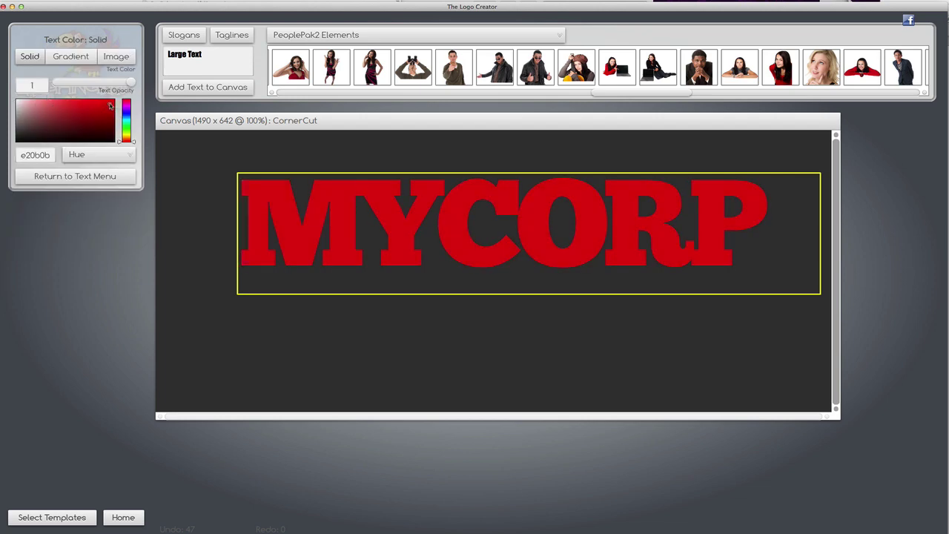
click(126, 118)
click(128, 138)
click(128, 137)
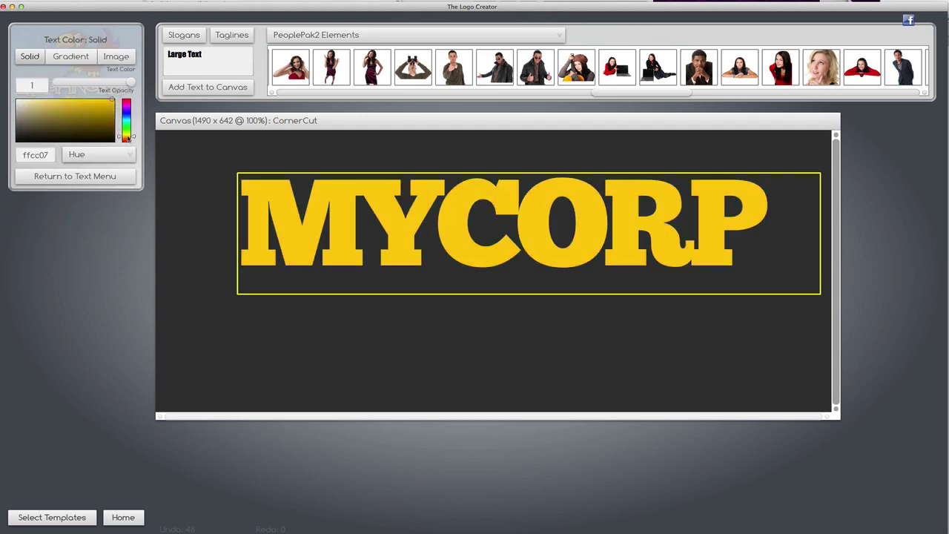
drag(286, 251, 279, 248)
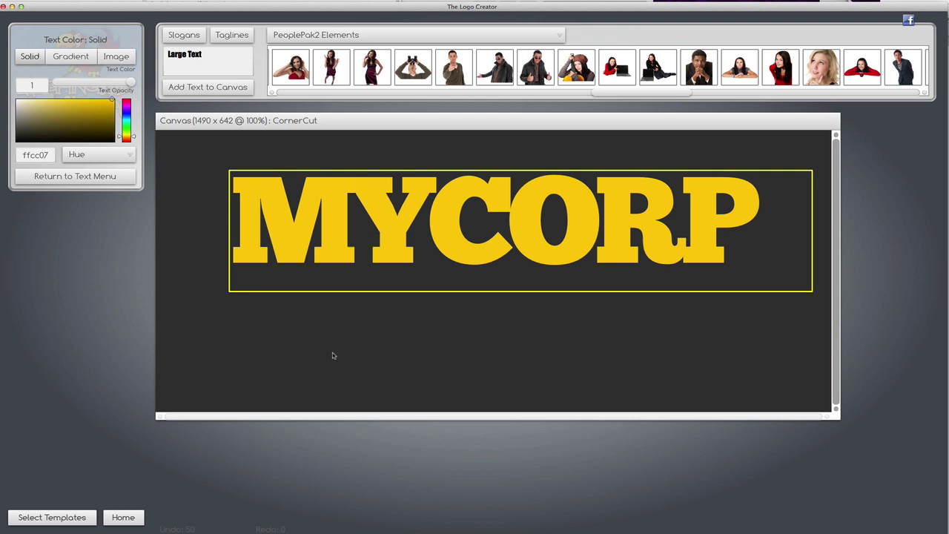
Shrink the canvas to about 1423 x 208 across the text's middle and export a transparent PNG named MyCorp into the Tutorial-SplitImages folder.
click(332, 352)
drag(839, 418, 809, 228)
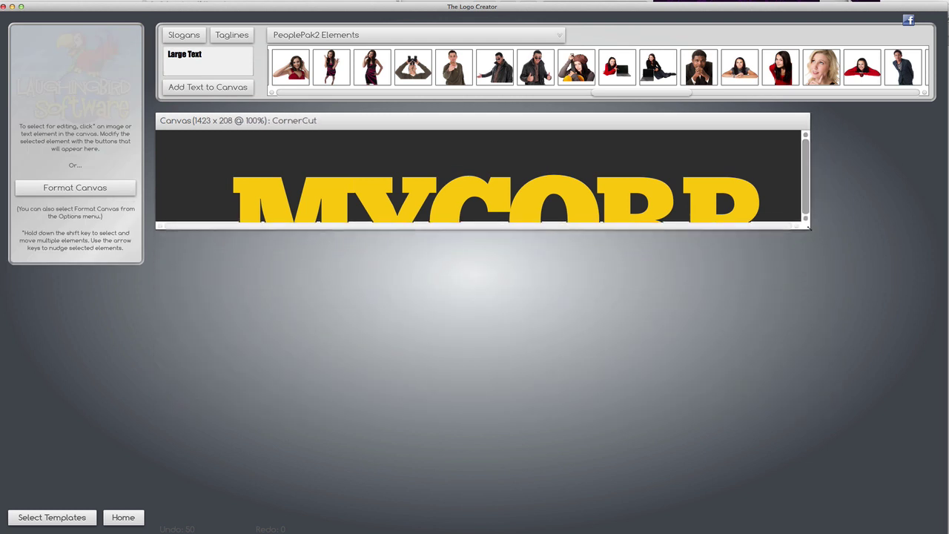
click(22, 2)
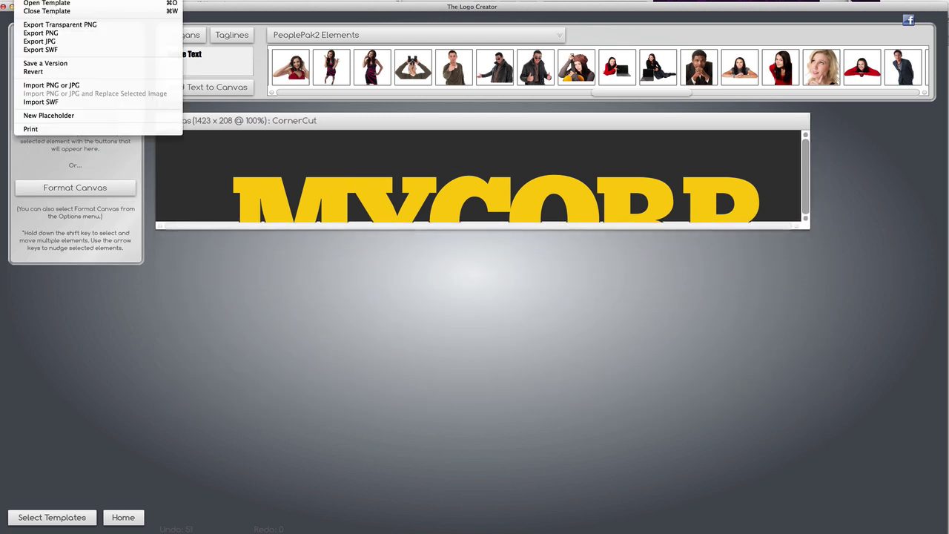
click(34, 29)
text(MyCorp)
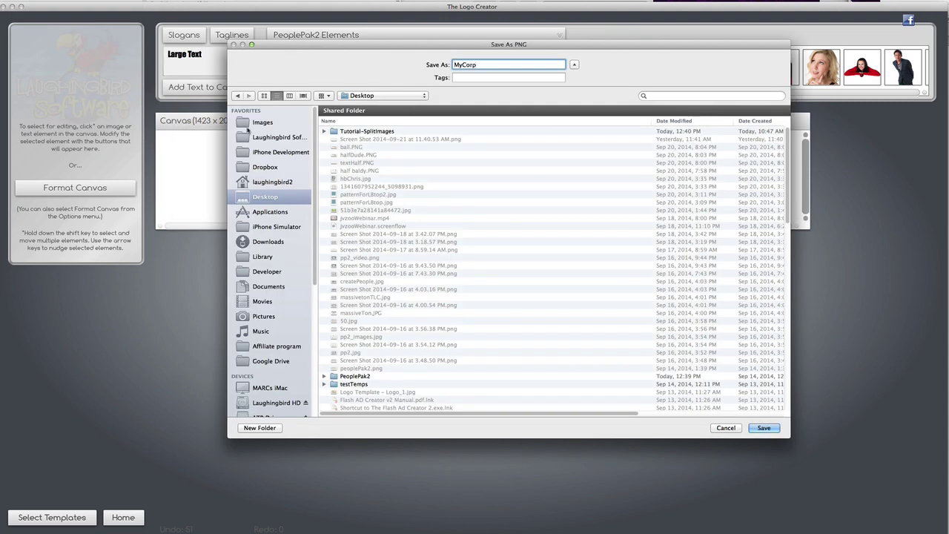
click(352, 129)
key(Return)
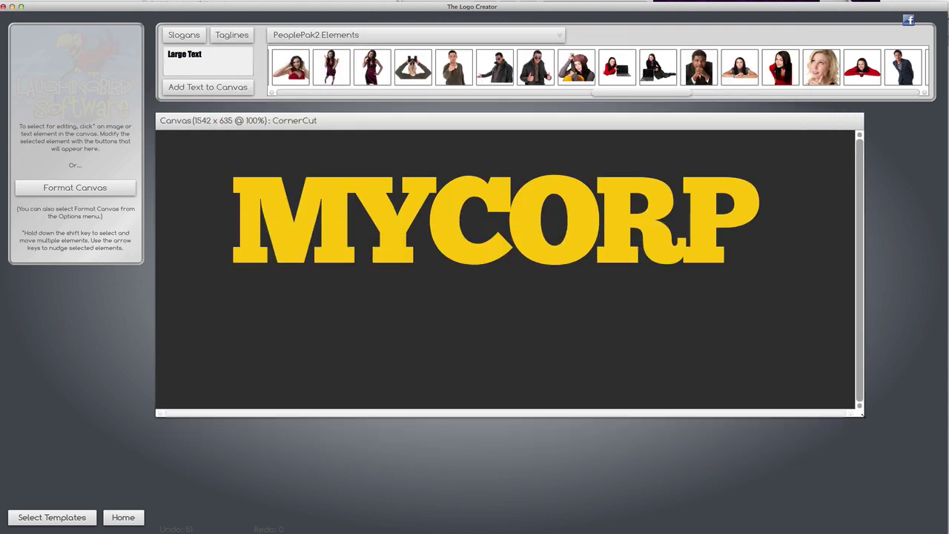
Import MyCorp.PNG over the full MYCORP text on the canvas enlarged to about 1542 x 635.
click(23, 0)
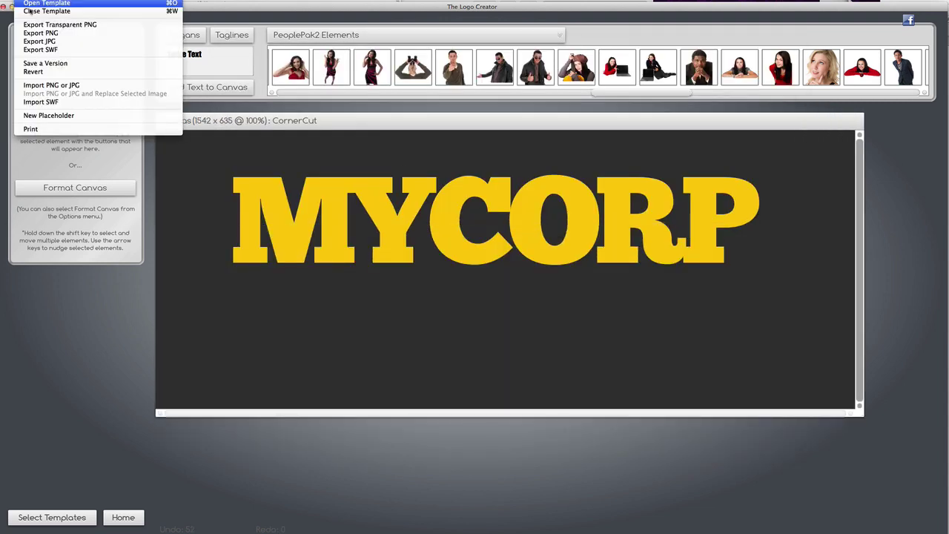
click(51, 85)
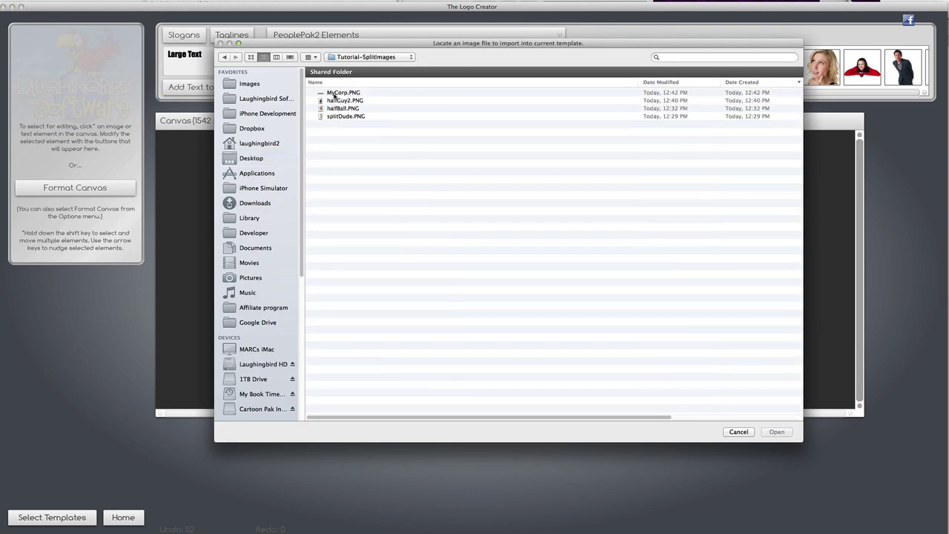
double_click(326, 95)
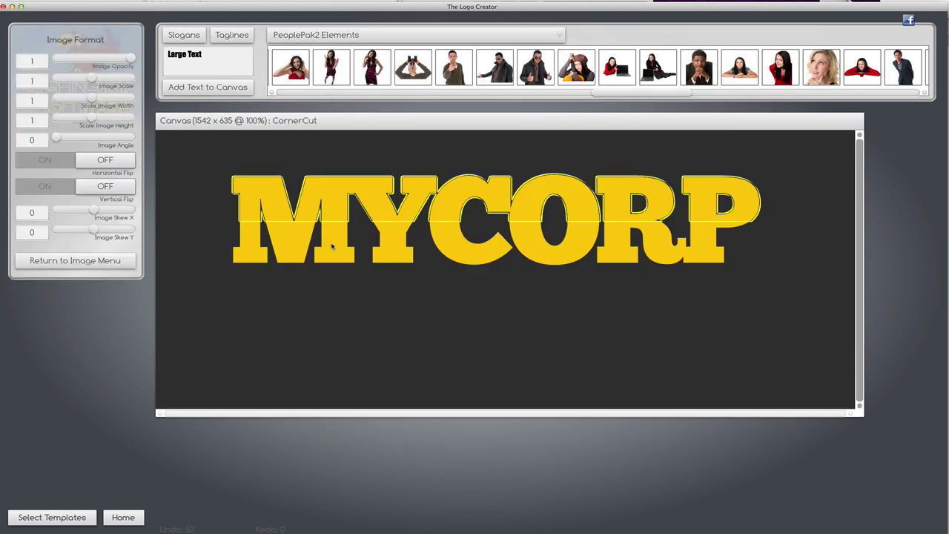
Color the full MYCORP text behind the imported top half solid green (7dd300).
click(334, 247)
click(330, 190)
click(293, 251)
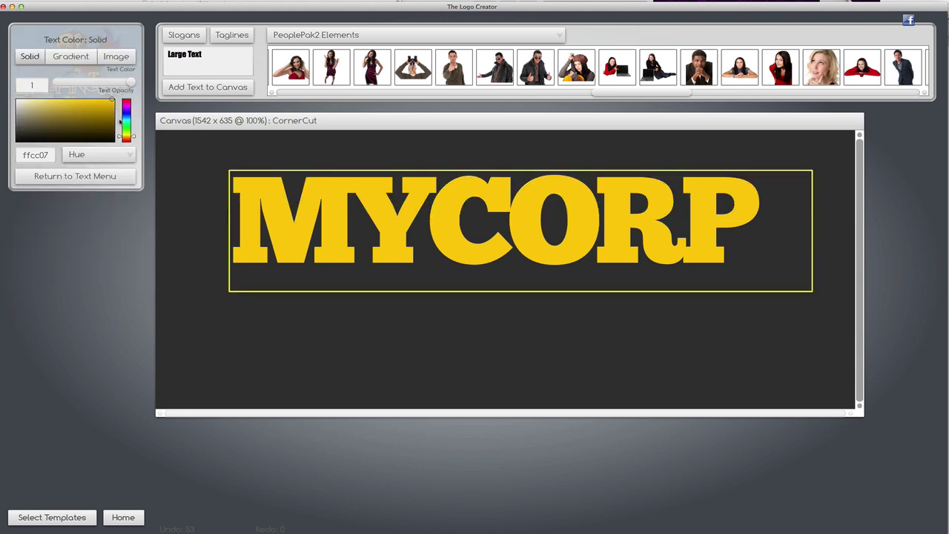
click(127, 126)
drag(126, 127, 120, 109)
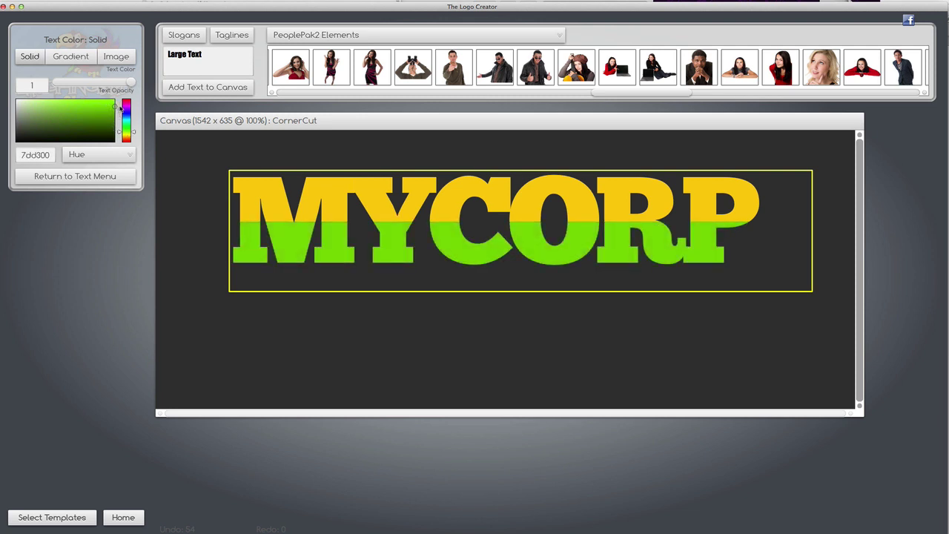
Turn on a red (ff0000) outline with strength 80 for the green MYCORP text, then deselect it.
click(79, 179)
click(68, 216)
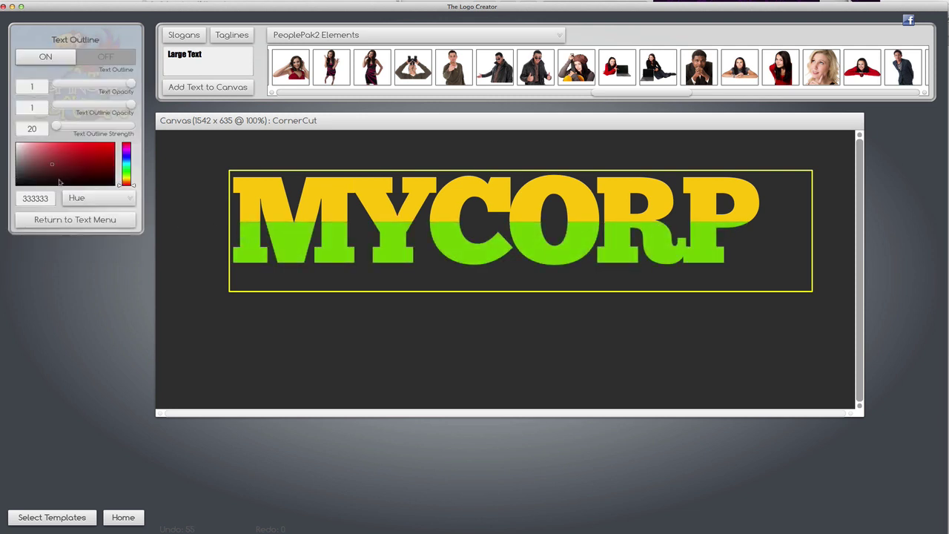
click(45, 56)
drag(67, 154, 135, 131)
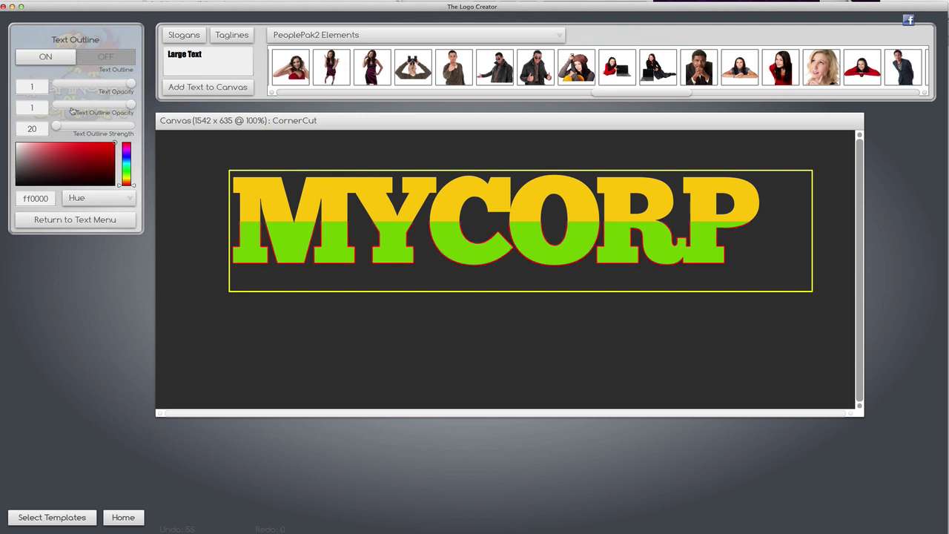
drag(56, 126, 92, 125)
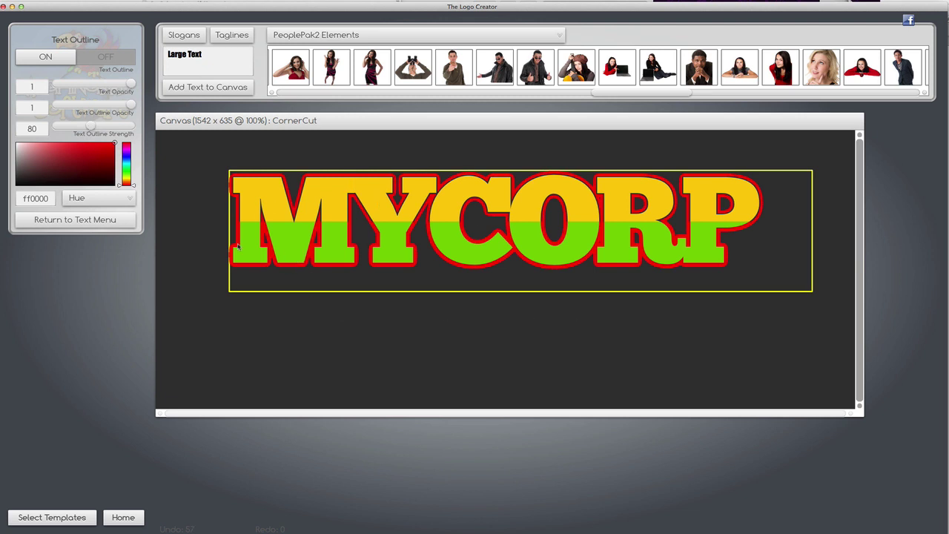
click(199, 331)
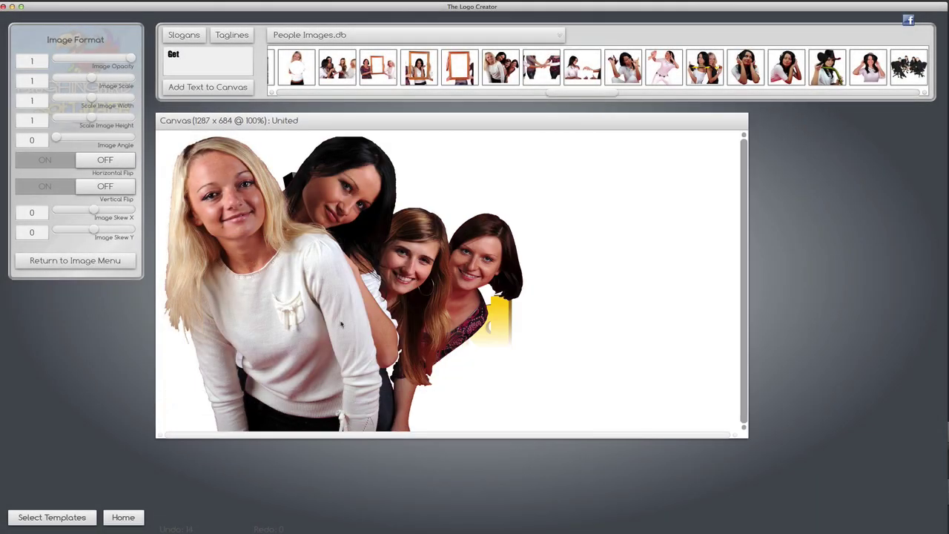
Delete the selected image of the women from the United canvas.
key(Delete)
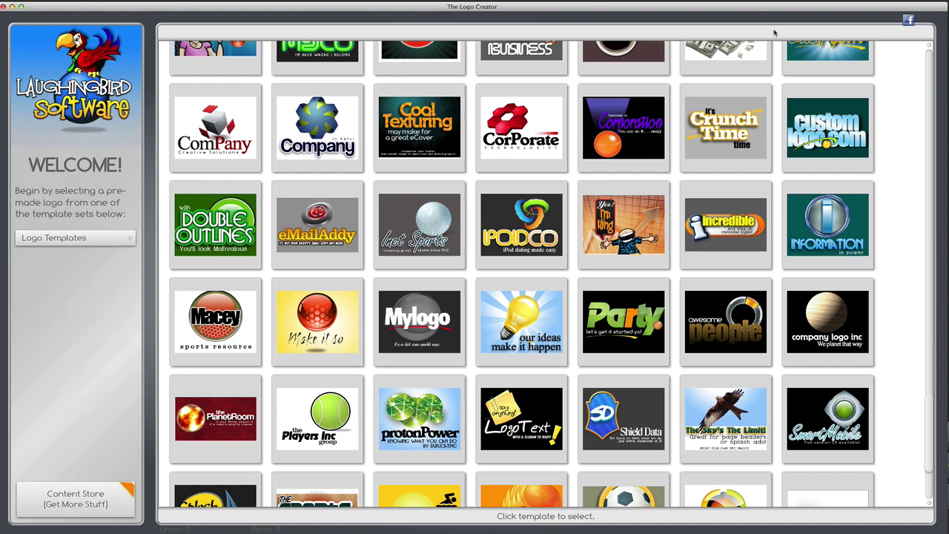
Open "the sports Connection" logo template as a new template named templateresizing.
scroll(823, 428, down, 3)
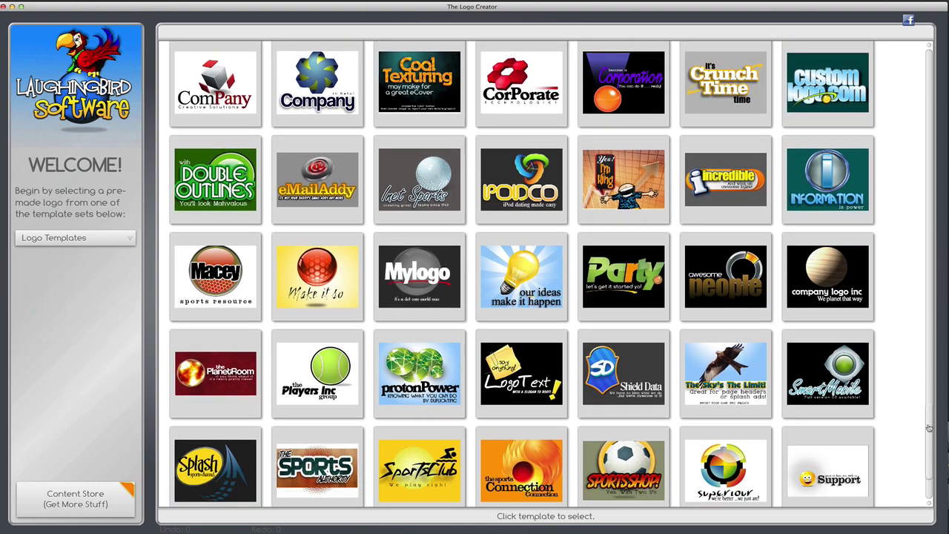
click(522, 401)
text(templateresizing)
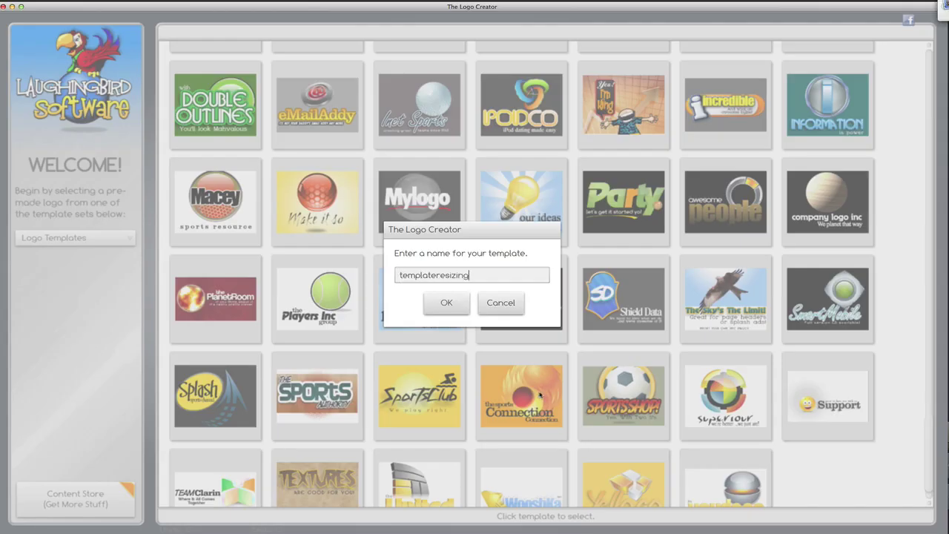
key(Return)
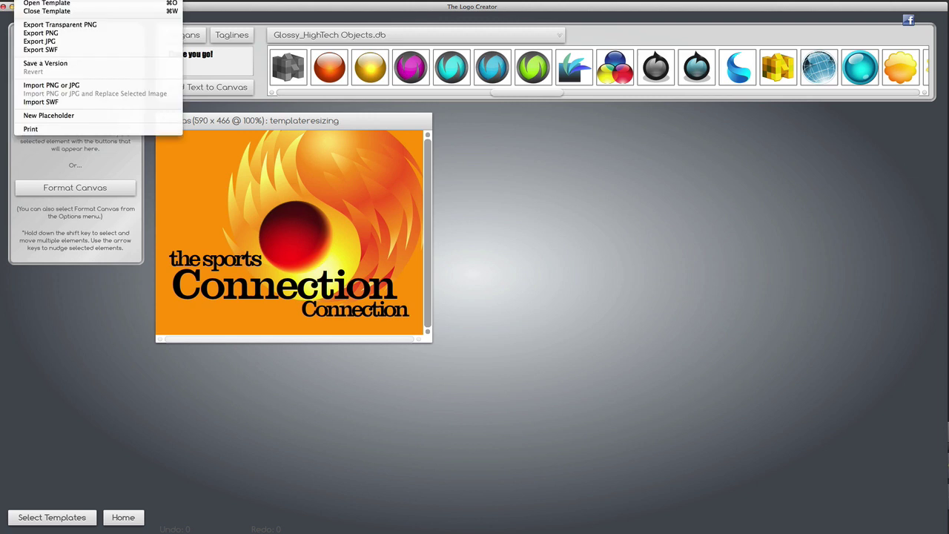
click(40, 33)
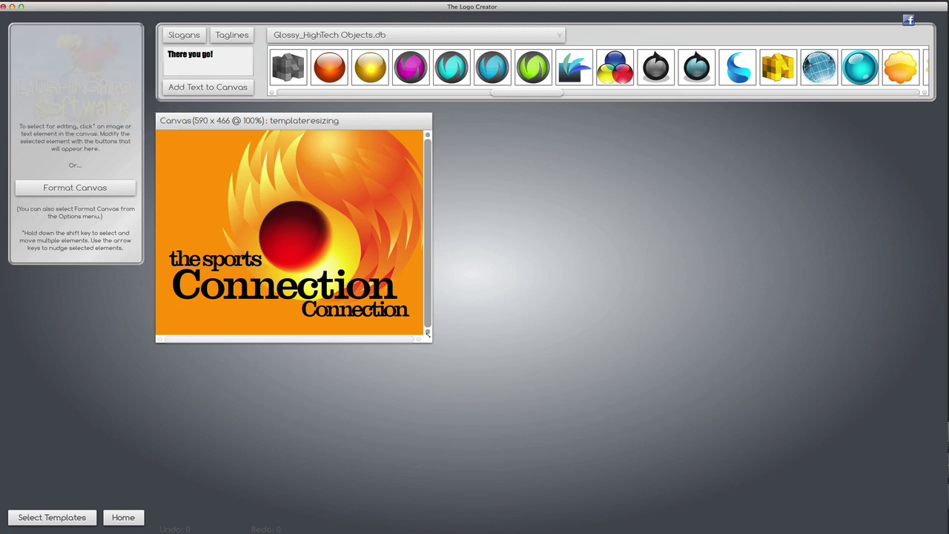
Enlarge the templateresizing canvas to 1060 x 657 and delete the separate fireball, red ball and text elements.
drag(428, 333, 641, 418)
drag(314, 193, 438, 213)
key(Delete)
drag(315, 234, 383, 228)
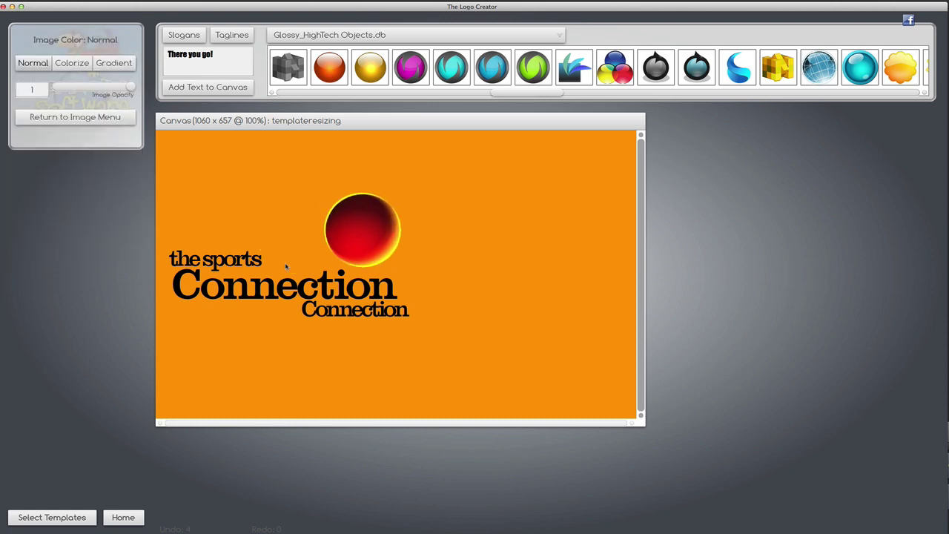
key(Delete)
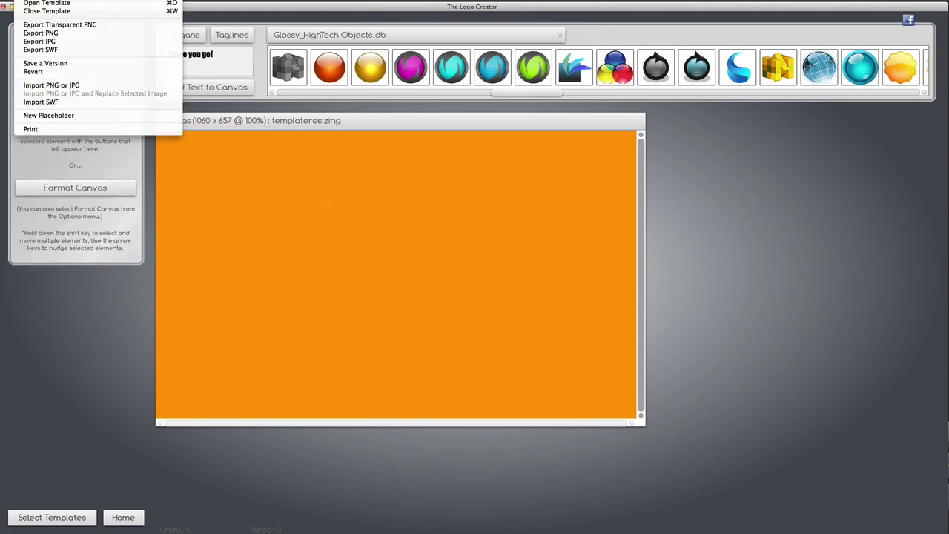
Import the complete sports Connection logo as a single PNG and reduce its image scale to 0.55.
click(31, 85)
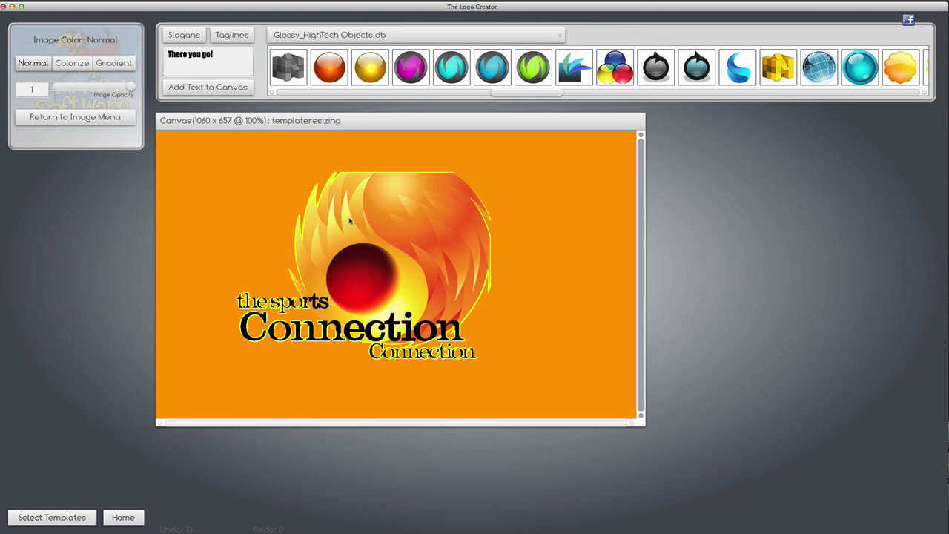
click(172, 186)
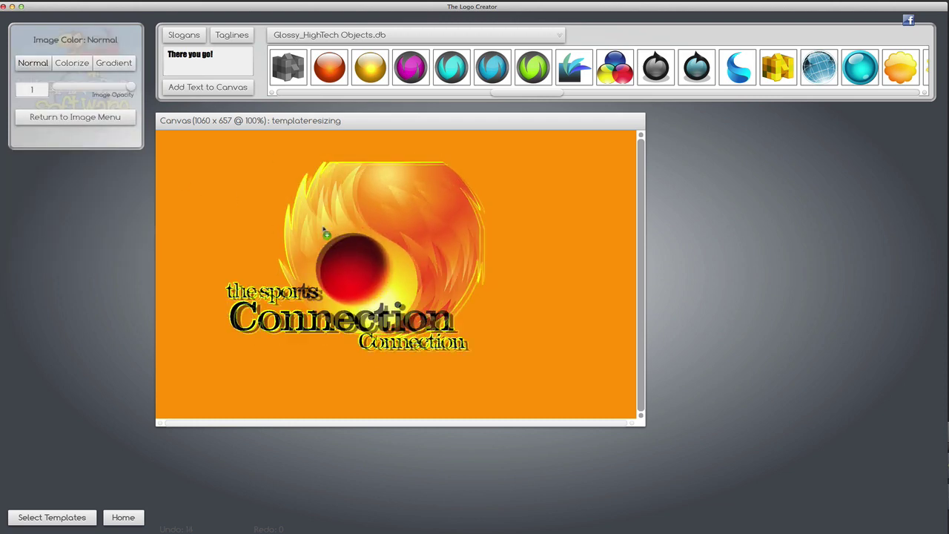
click(75, 116)
click(60, 120)
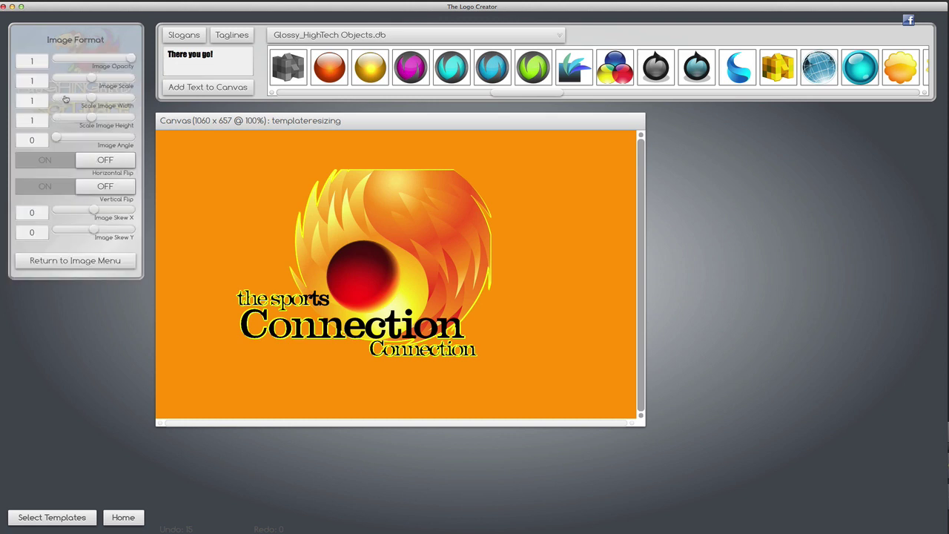
drag(96, 81, 74, 80)
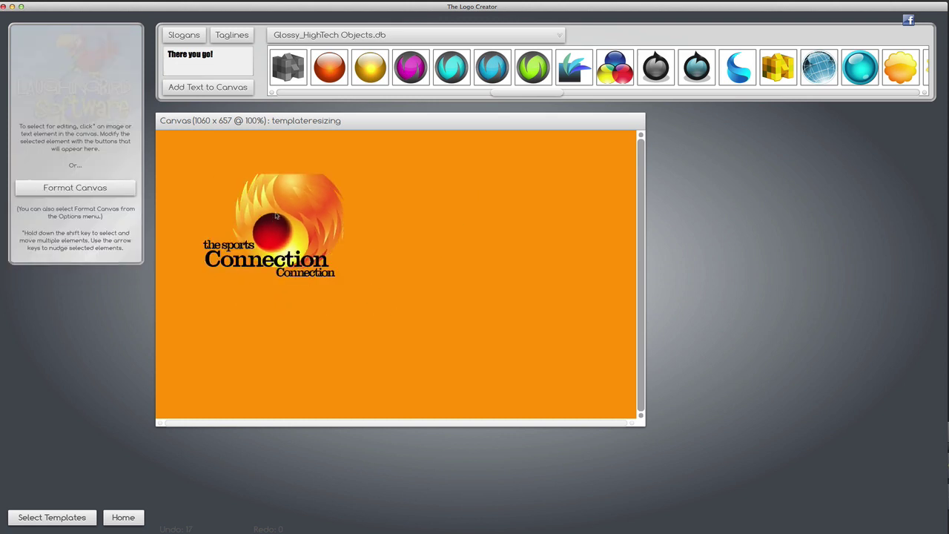
Reposition the scaled logo and shrink the canvas around it, first to 593 x 461 and finally to 436 x 296.
click(276, 215)
drag(276, 216, 289, 256)
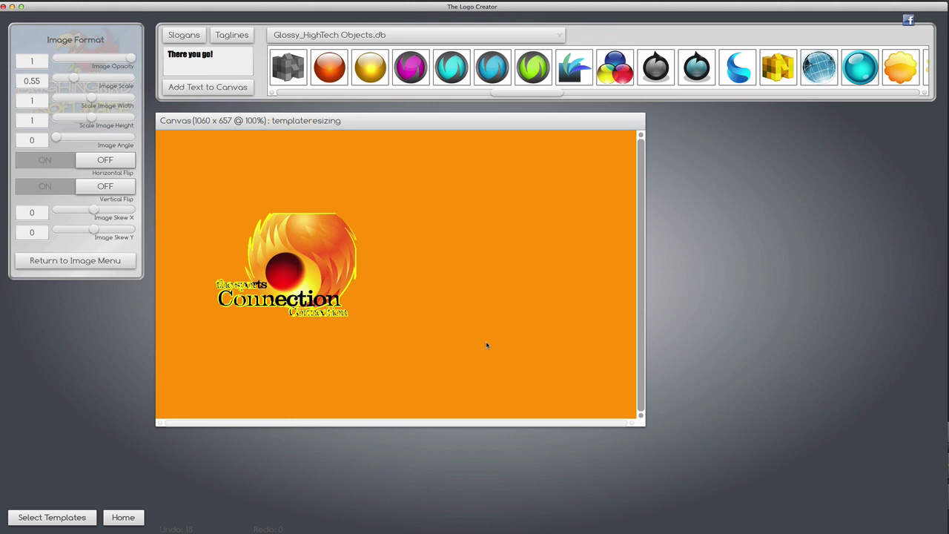
drag(641, 423, 387, 326)
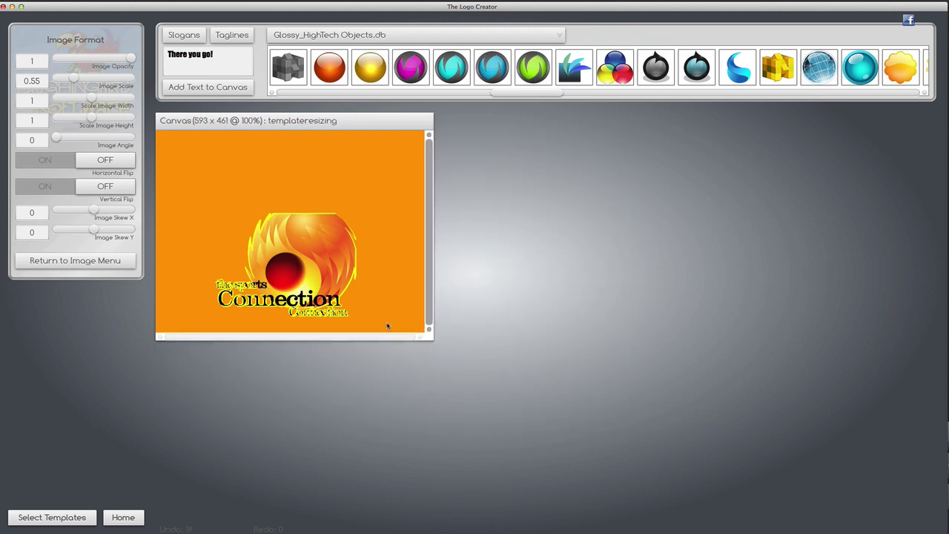
drag(324, 279, 290, 226)
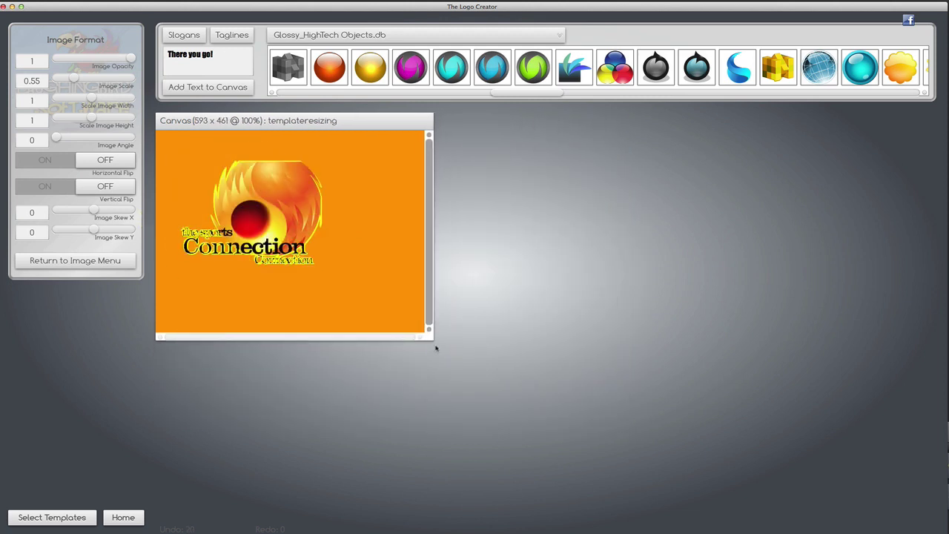
drag(429, 334, 362, 266)
Deselect the logo and set the canvas width and height to 255 x 255.
click(174, 163)
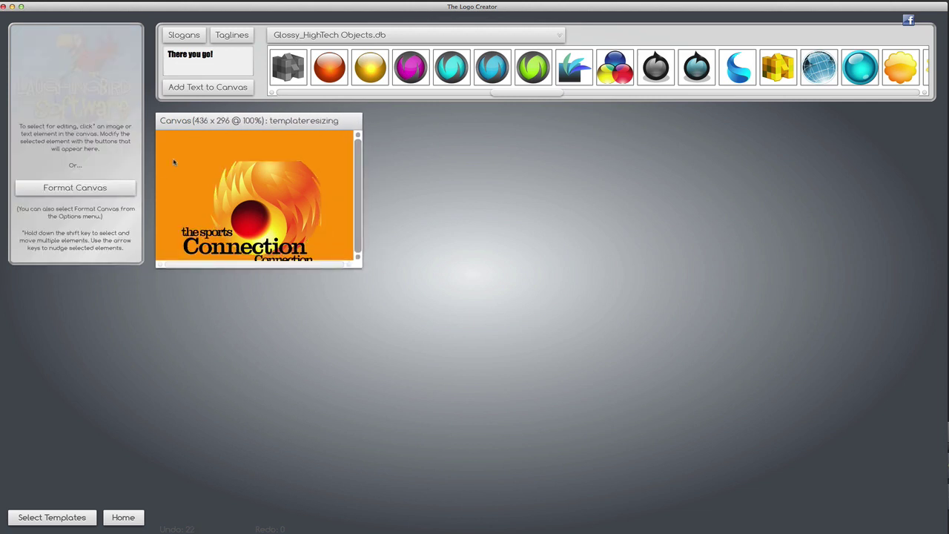
click(72, 189)
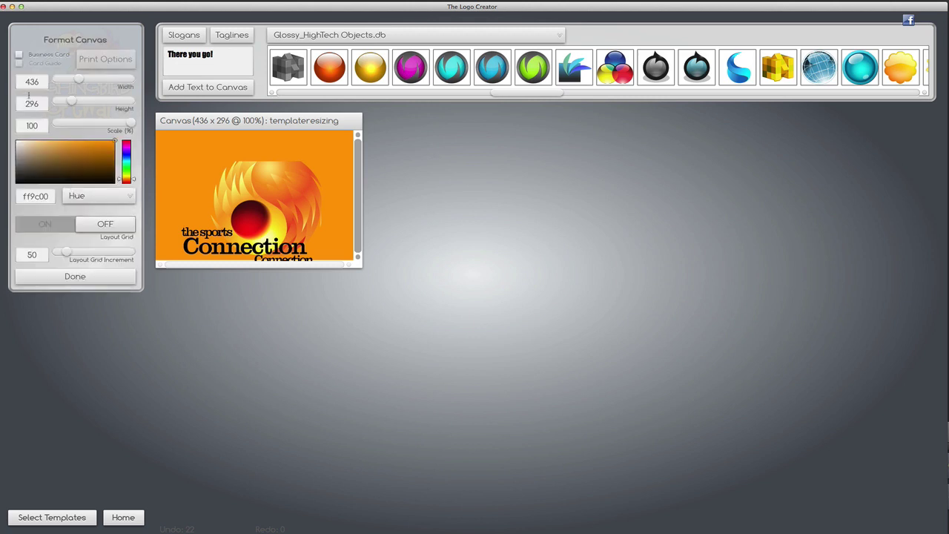
double_click(43, 80)
text(255)
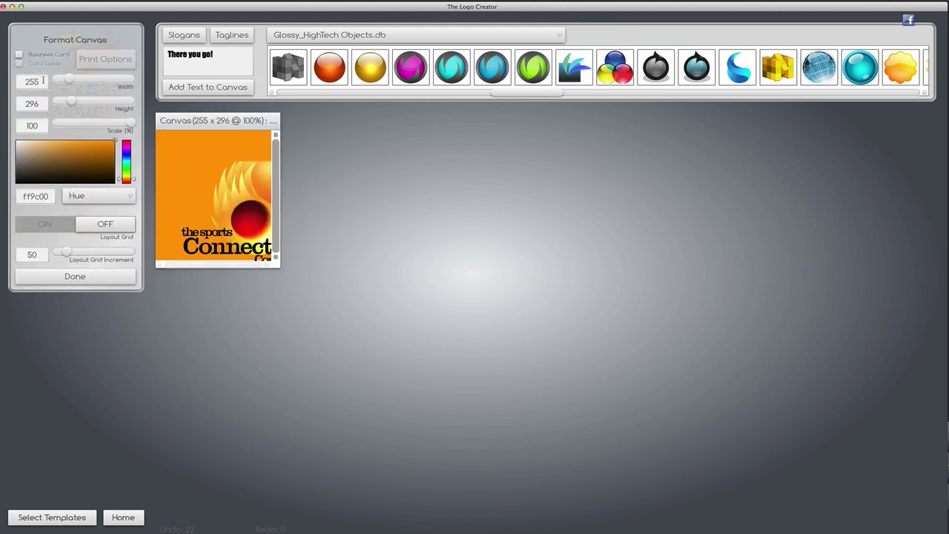
key(Tab)
text(255)
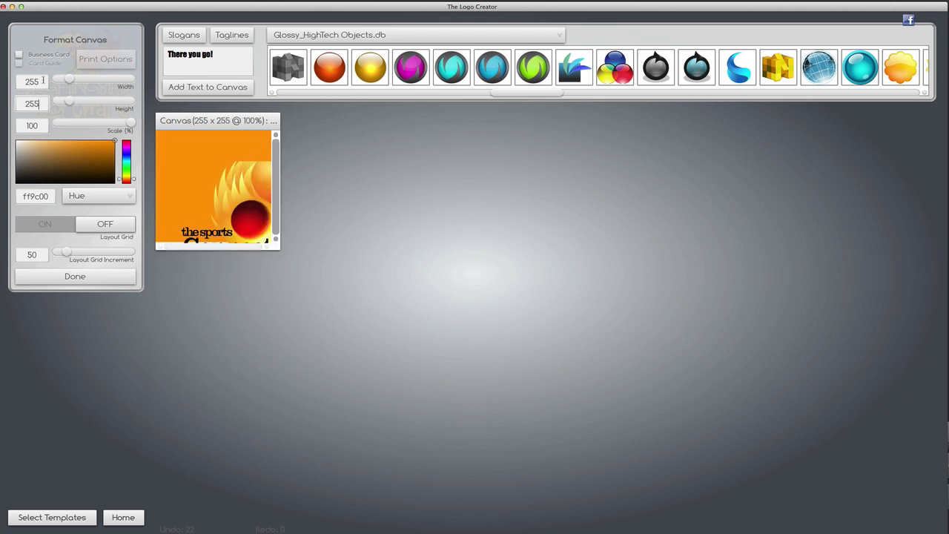
Fit the logo into the 255 x 255 canvas by repositioning it and setting its image scale to 0.47.
click(242, 206)
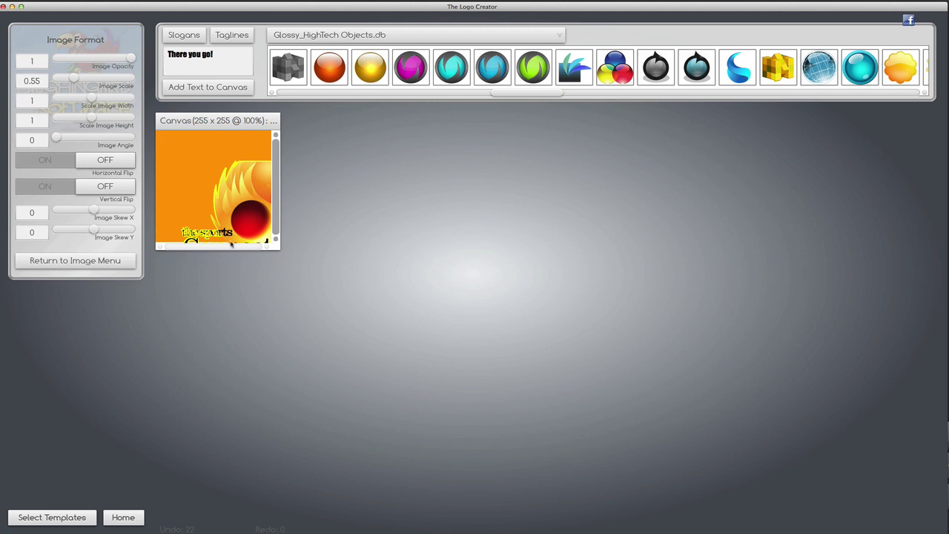
drag(236, 213, 202, 192)
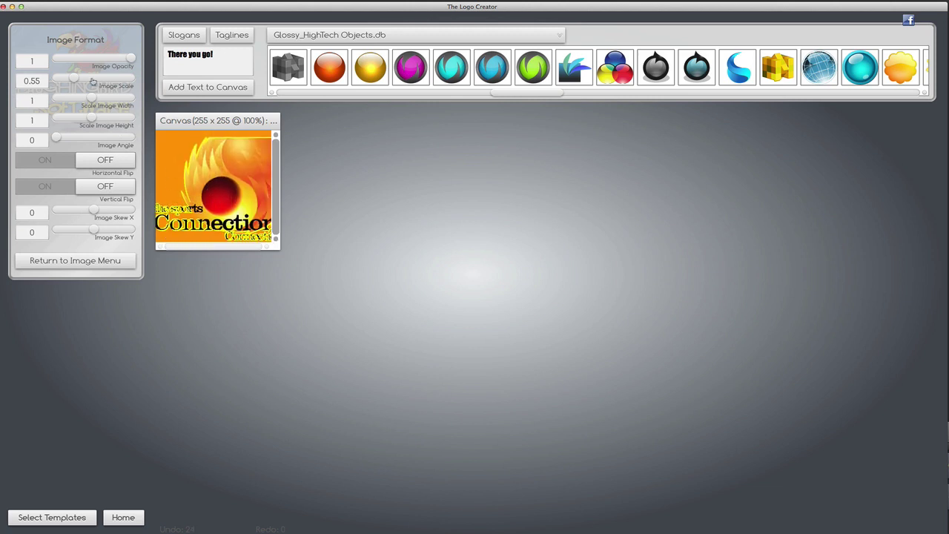
drag(74, 79, 68, 79)
drag(231, 207, 220, 188)
drag(69, 80, 71, 80)
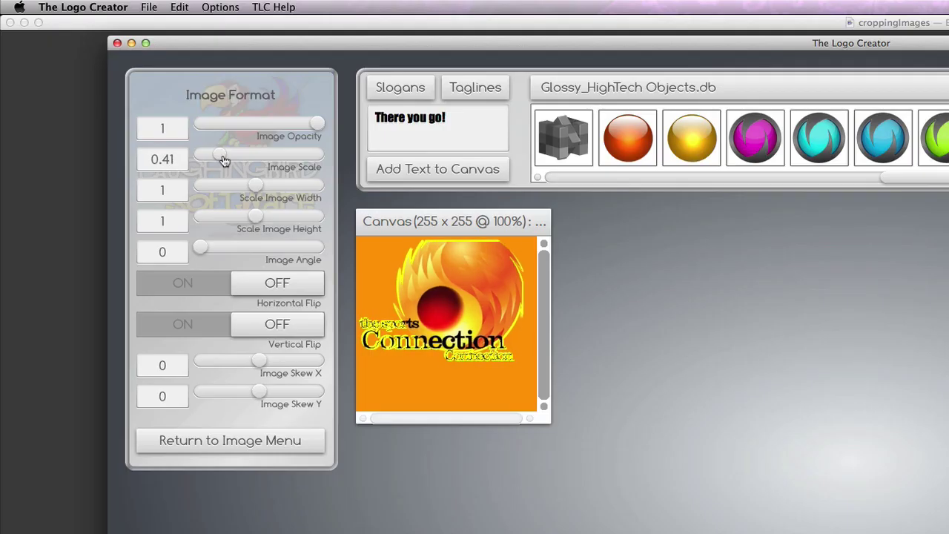
drag(224, 161, 226, 158)
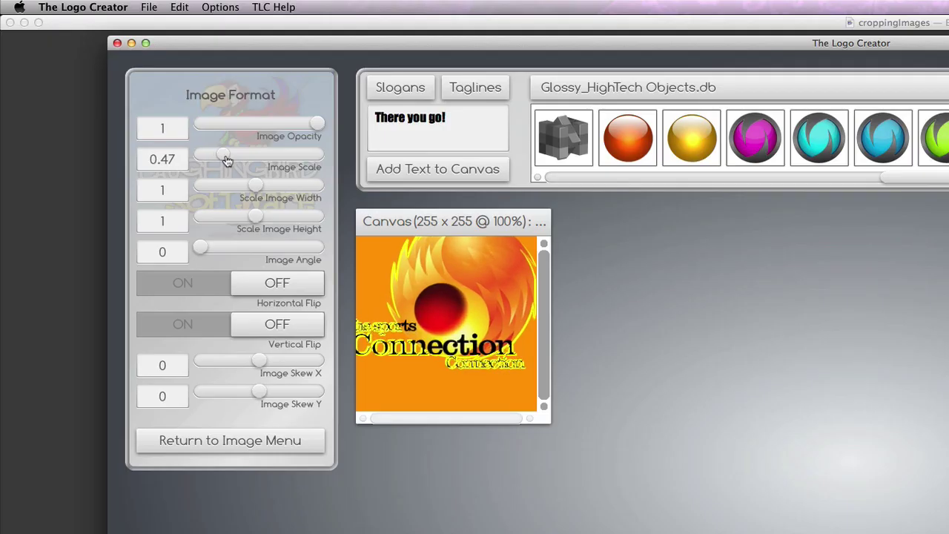
drag(437, 292, 442, 315)
Set the canvas background color to white (ffffff) and shift the logo slightly toward the lower right.
click(433, 399)
drag(282, 312, 69, 227)
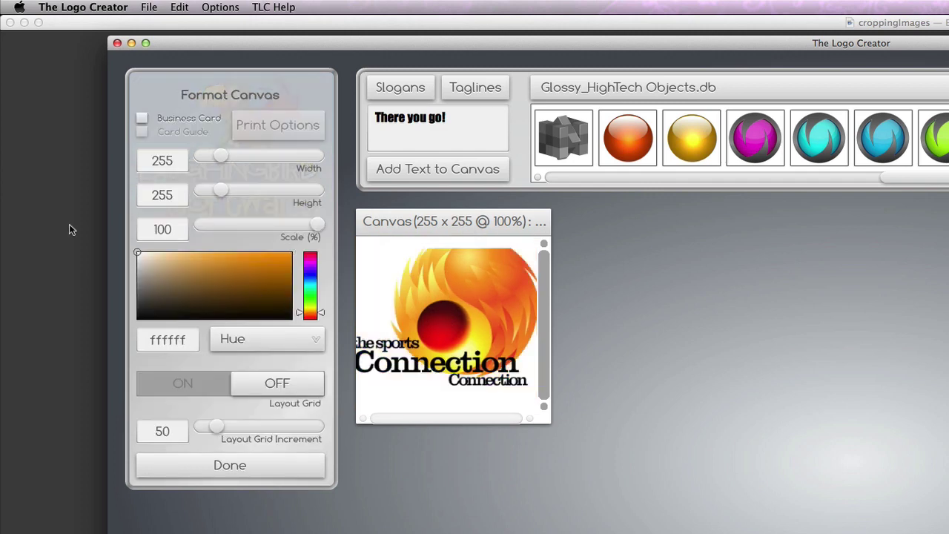
drag(477, 333, 483, 340)
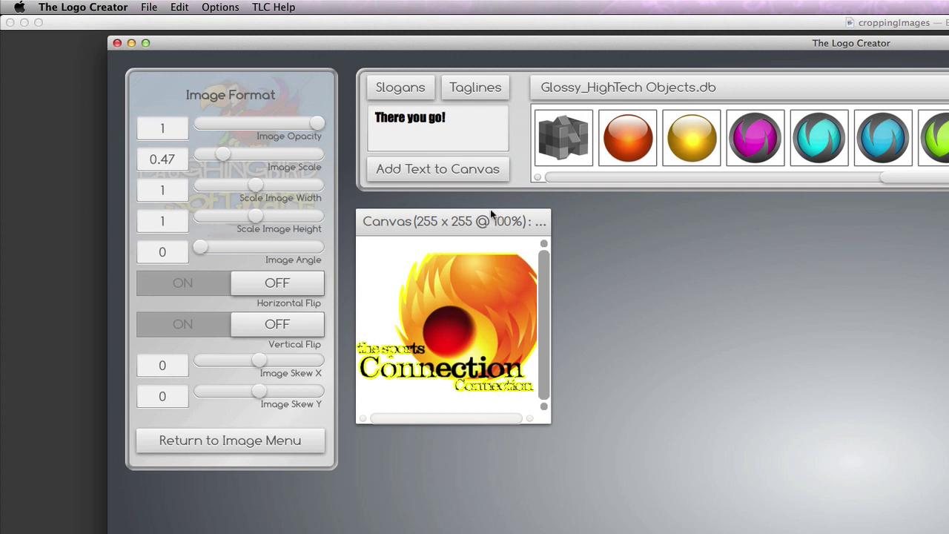
Set the canvas background color to black (0), including on the 1600 x 714 canvas.
click(385, 275)
click(144, 305)
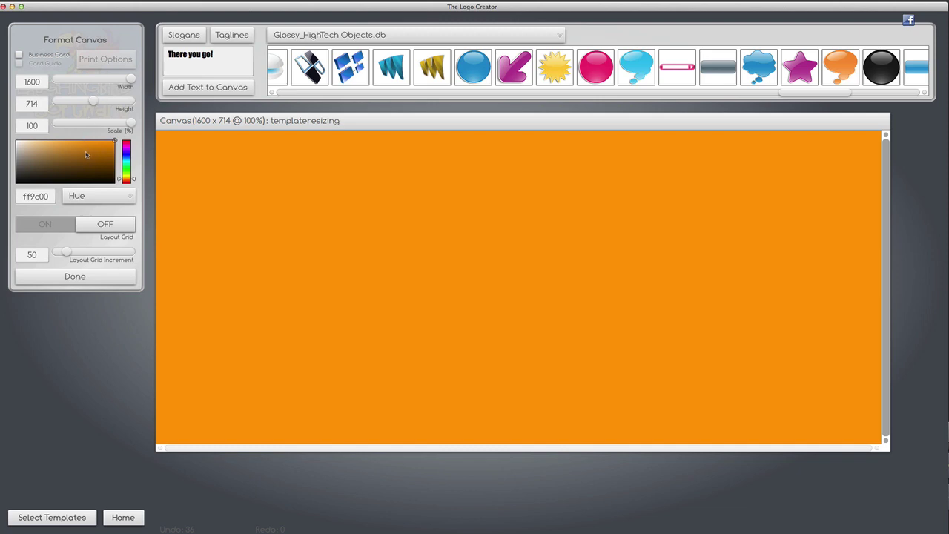
drag(92, 157, 16, 182)
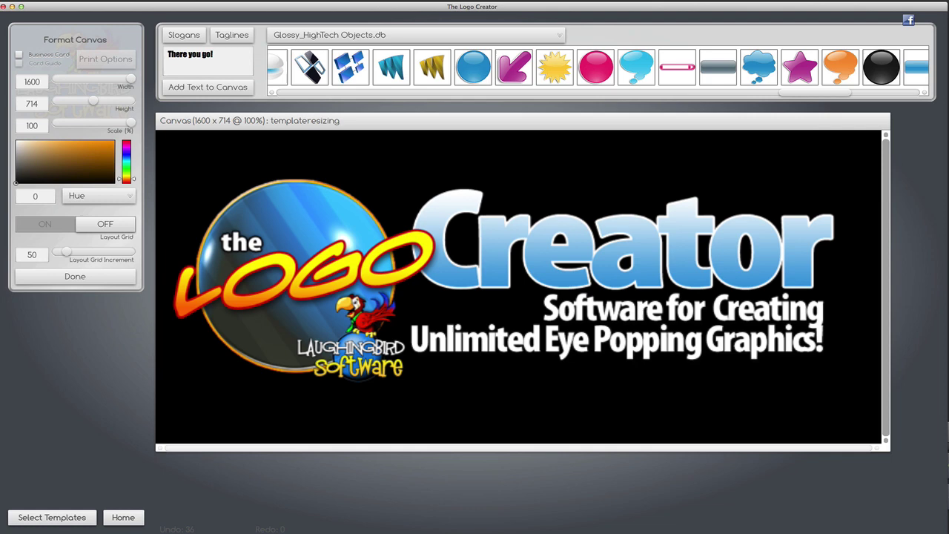